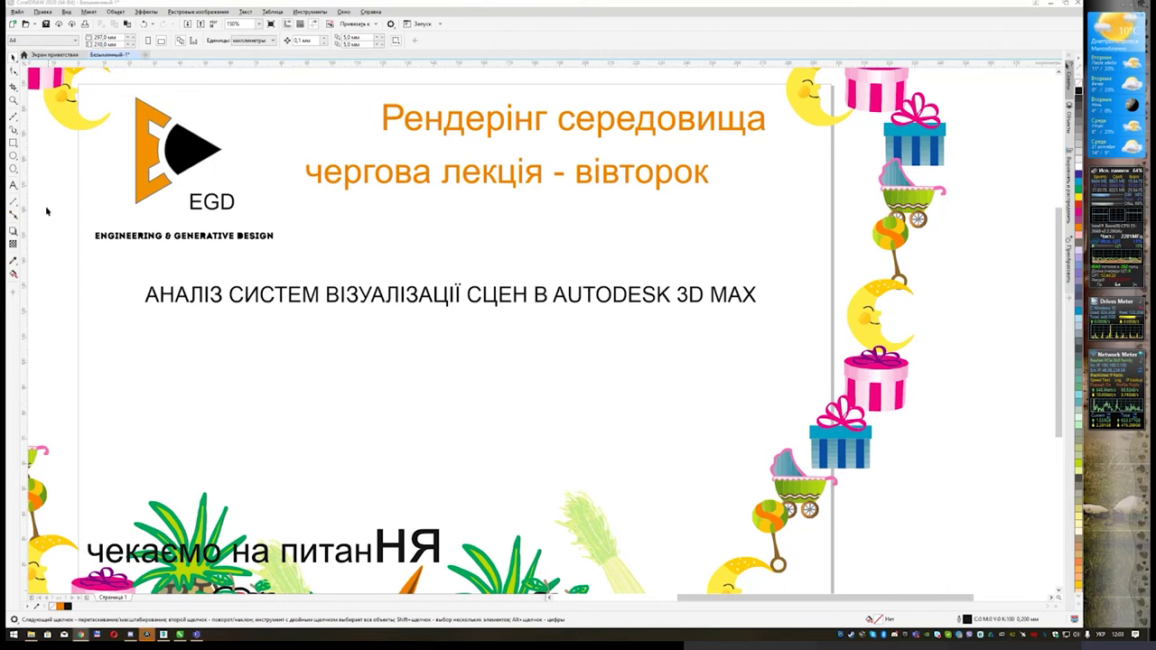
Step: Paste the line 'Cinema4D, 3DS Max, Blender, Houdini, Maya, Zbrush' as text below the heading
click(14, 184)
click(197, 352)
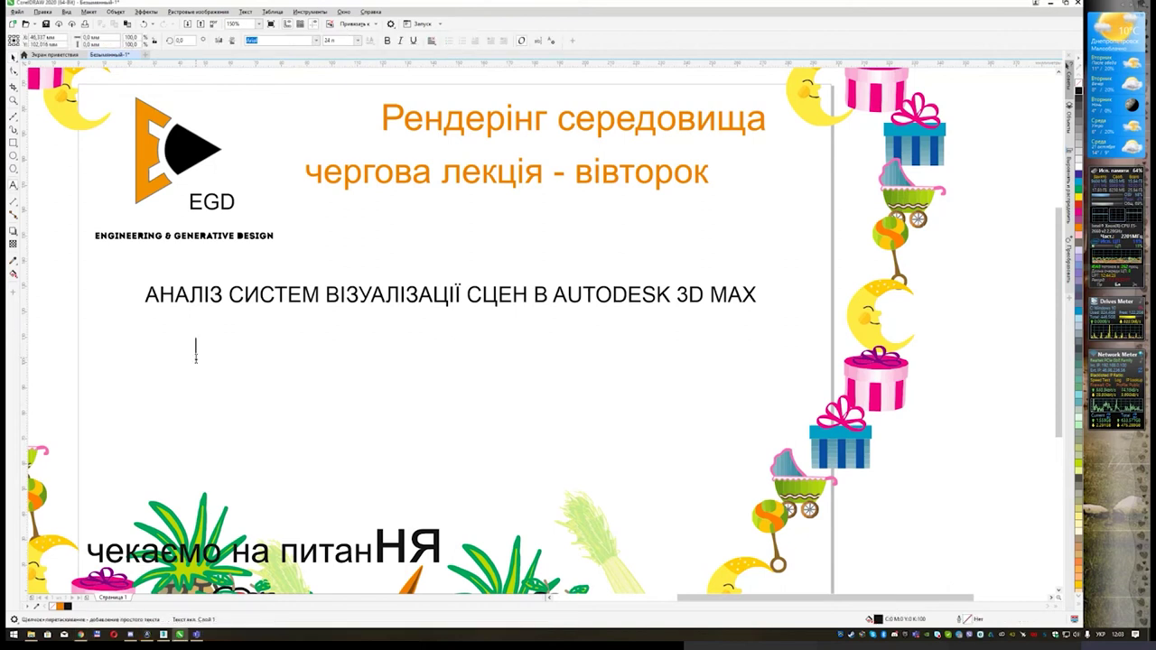
key(ctrl+v)
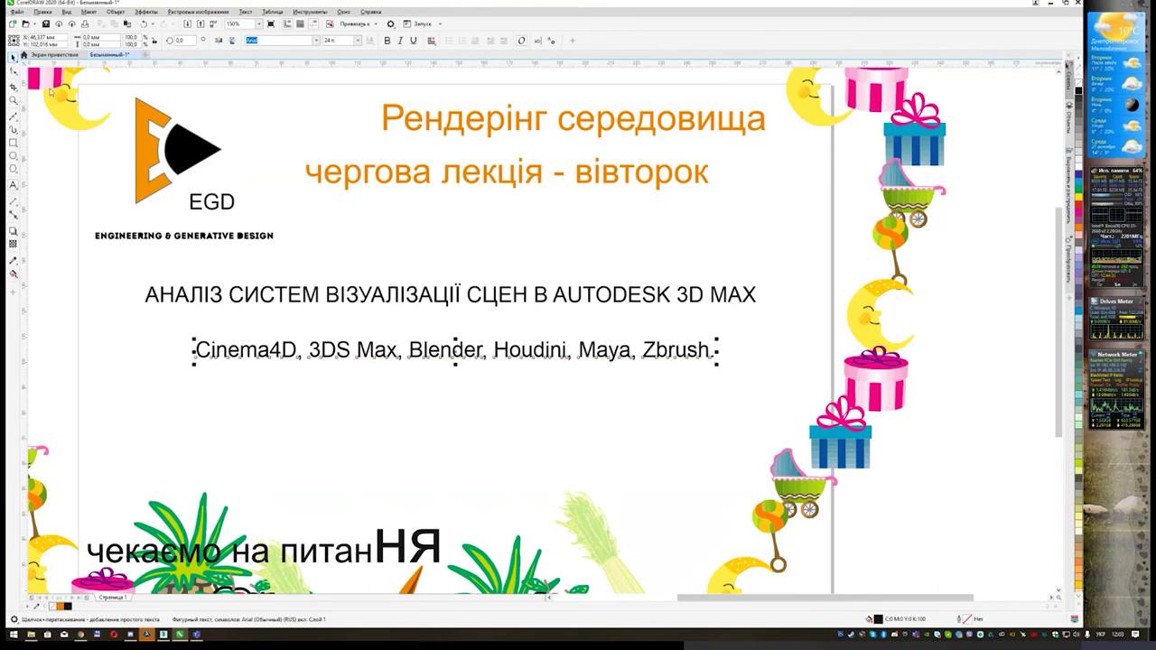
click(13, 56)
click(348, 406)
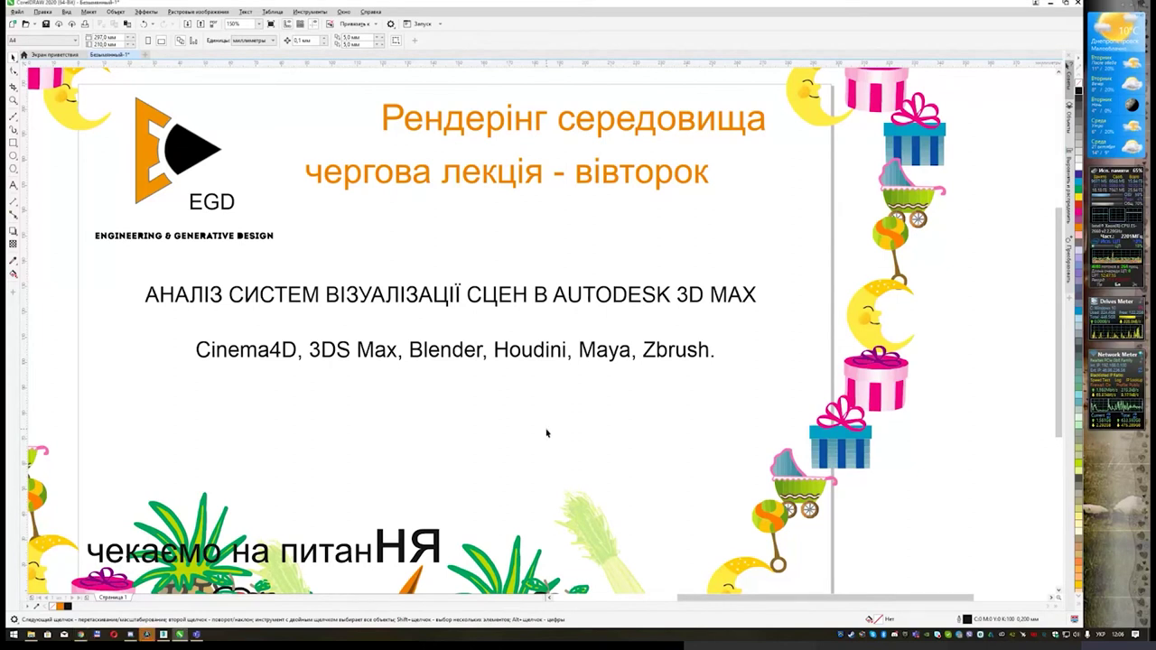
Step: Paste the 3ds Max rendering-systems diagram screenshot onto the page
key(ctrl+v)
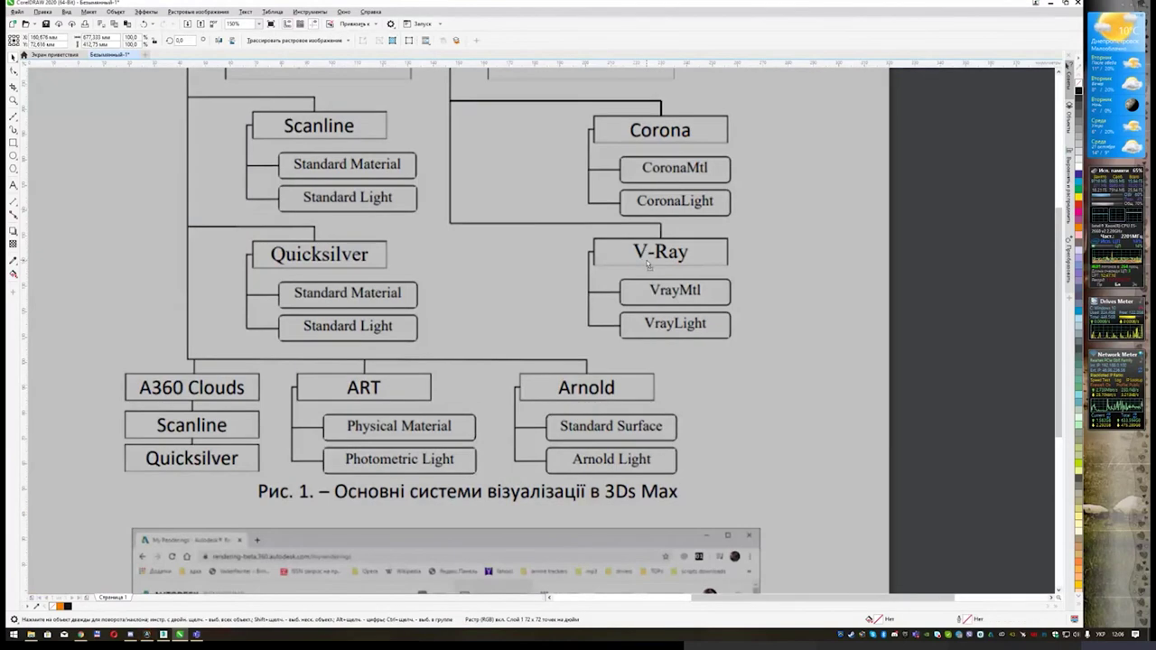
scroll(783, 230, up, 2)
scroll(782, 230, up, 2)
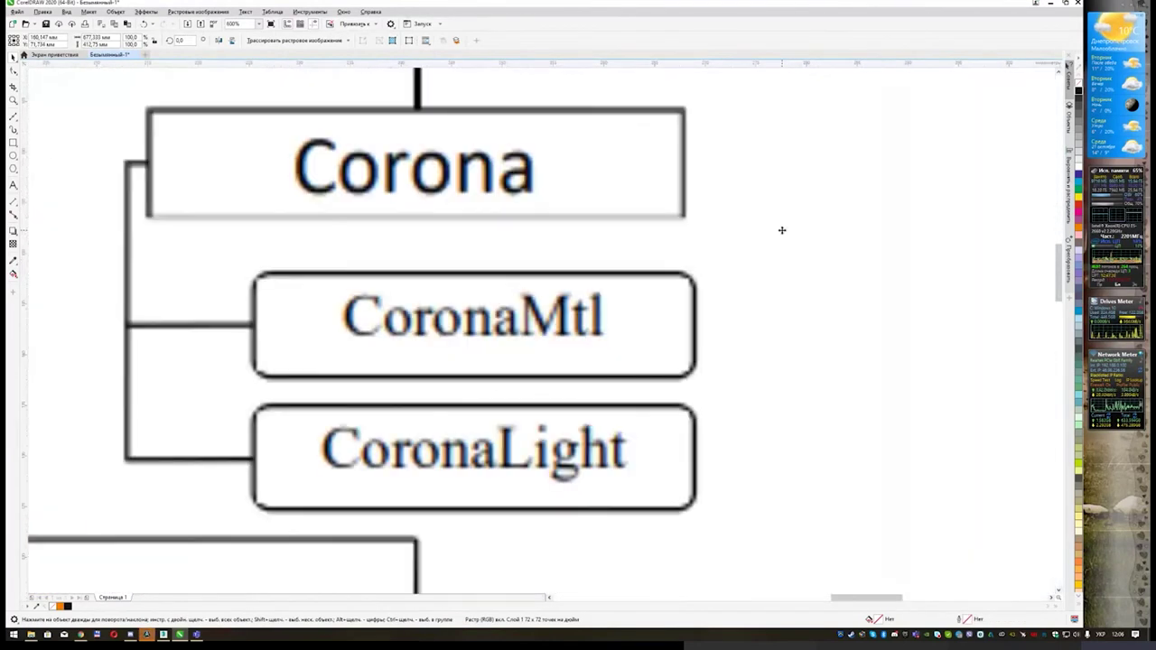
scroll(782, 230, down, 4)
scroll(681, 183, down, 2)
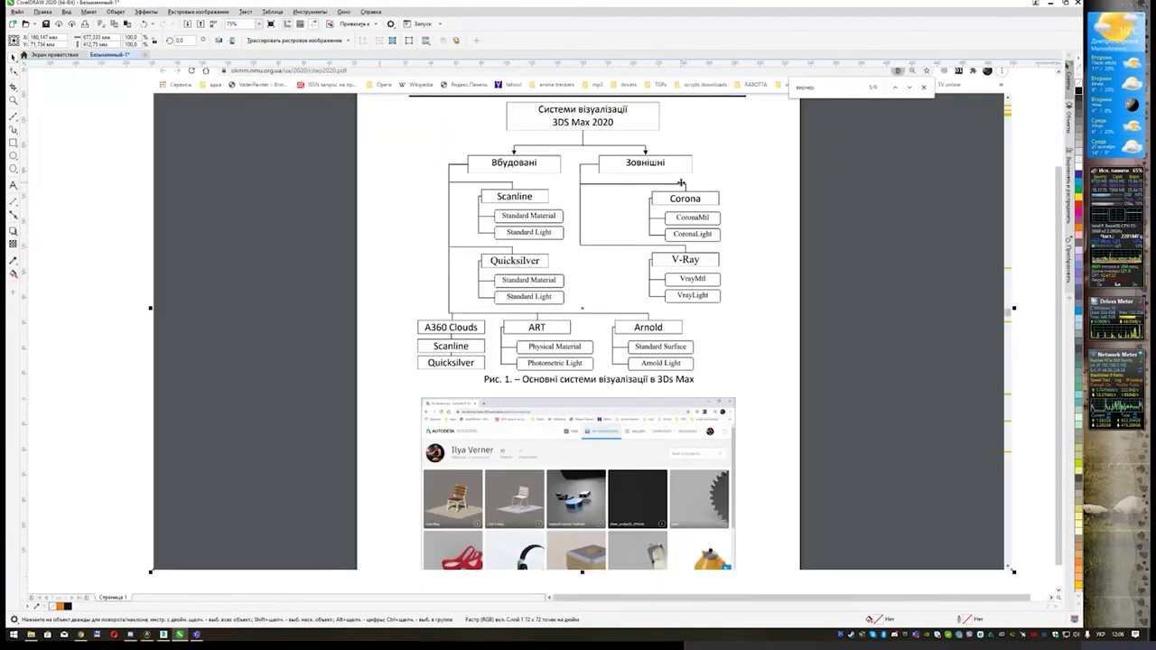
Step: Nudge the pasted diagram slightly down-left, then slightly right
drag(710, 159, 690, 211)
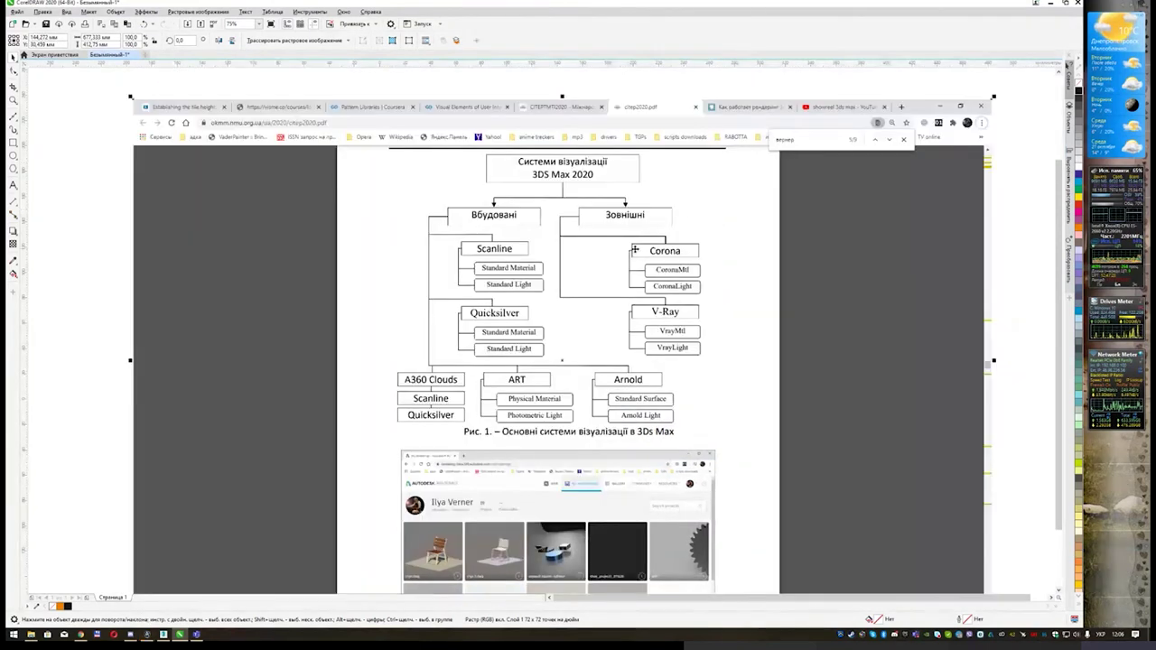
drag(626, 246, 635, 246)
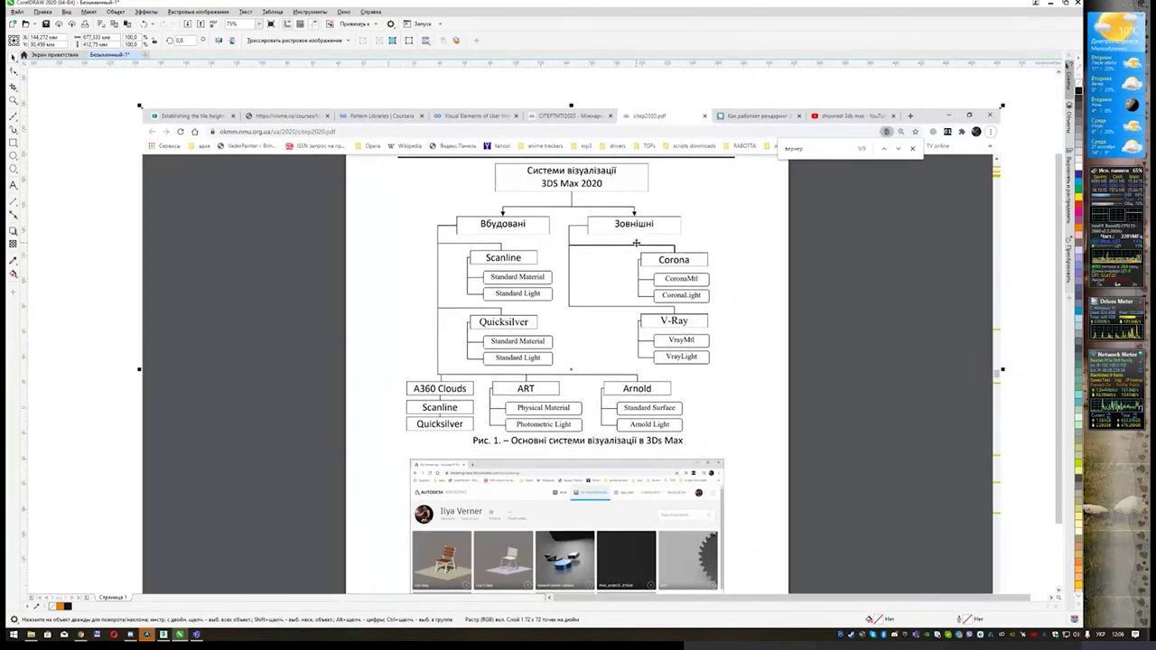
scroll(635, 244, up, 2)
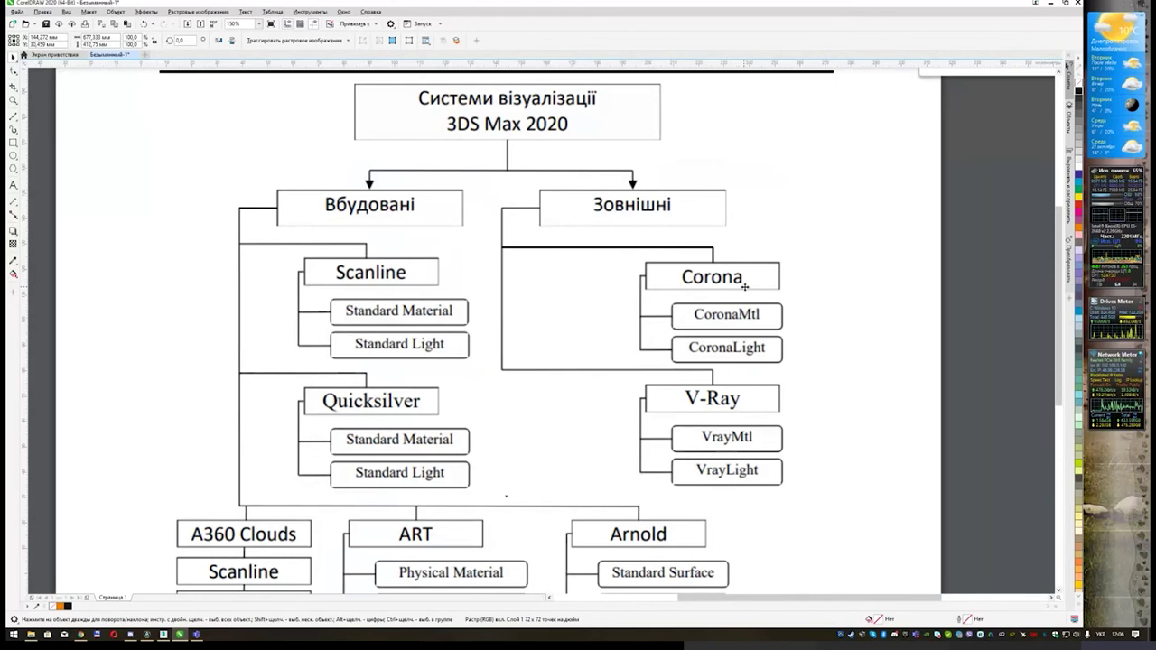
scroll(713, 283, down, 2)
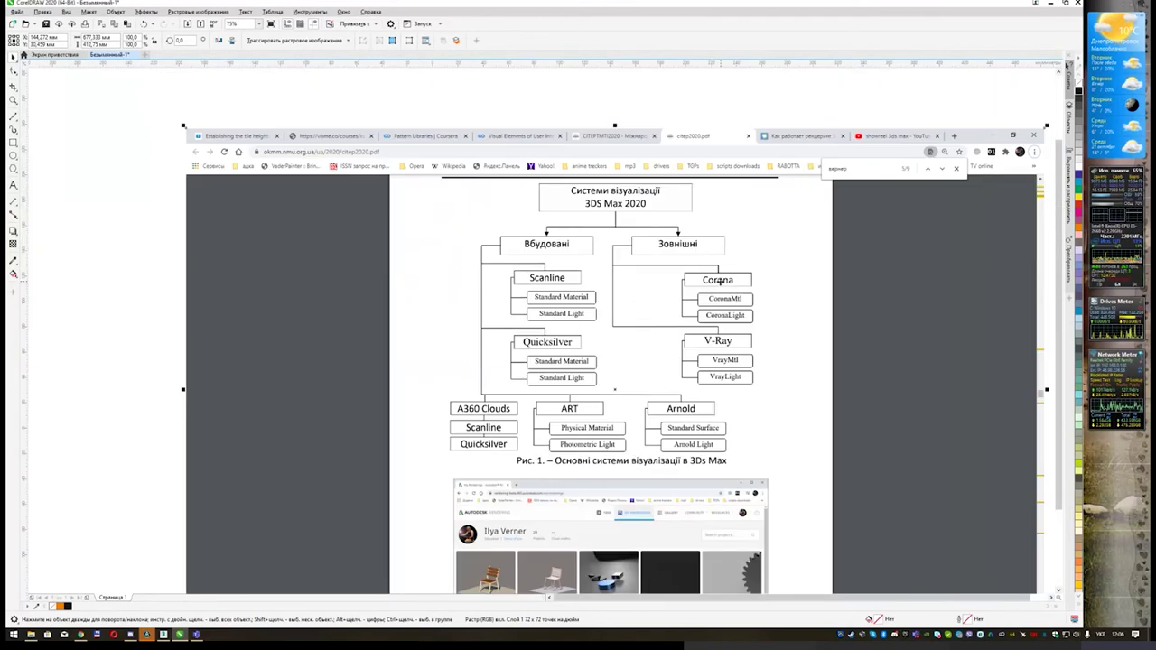
scroll(717, 284, up, 2)
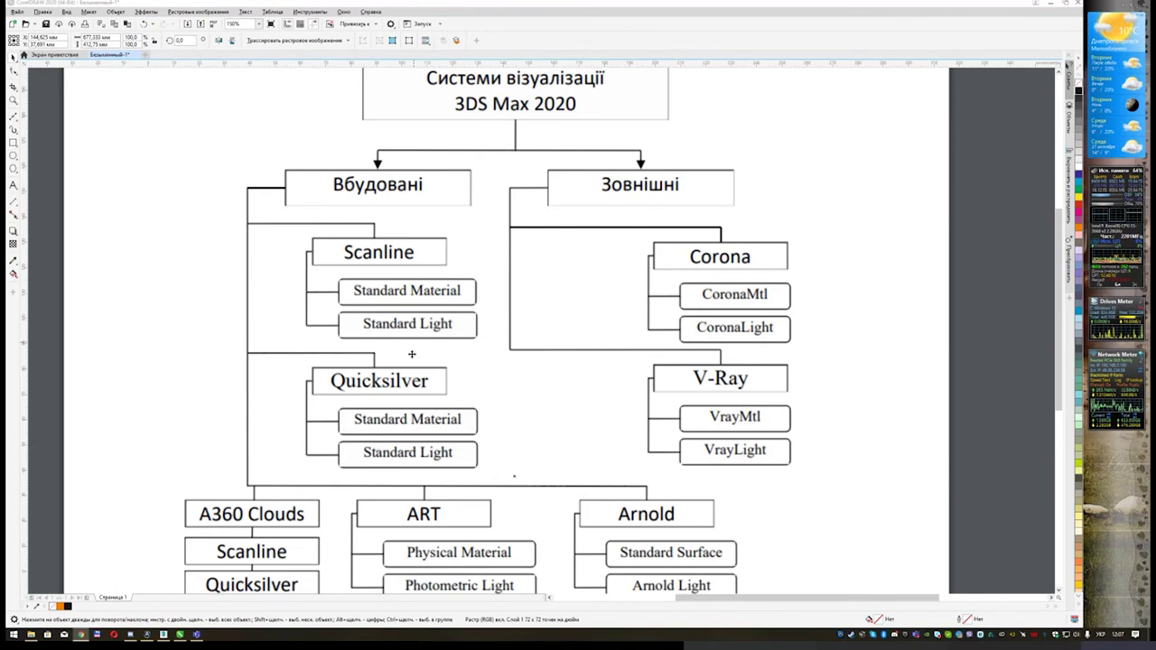
Step: Drag the diagram bitmap higher on the page to uncover the decorations beneath it
scroll(503, 285, down, 3)
scroll(497, 304, down, 2)
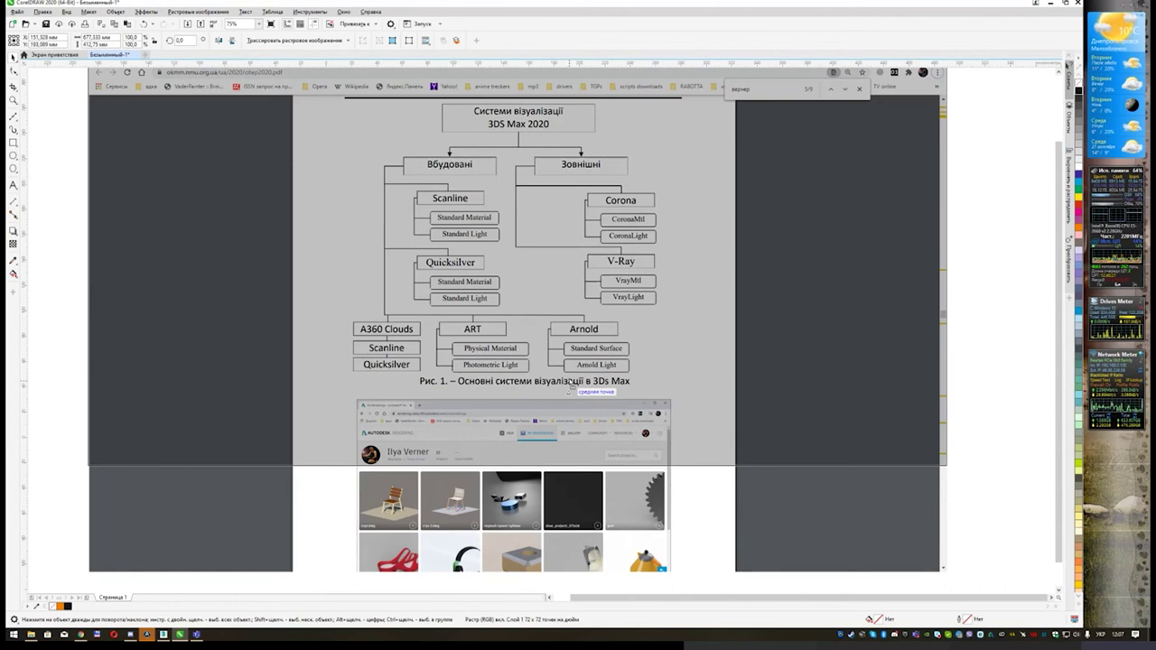
drag(570, 494, 570, 374)
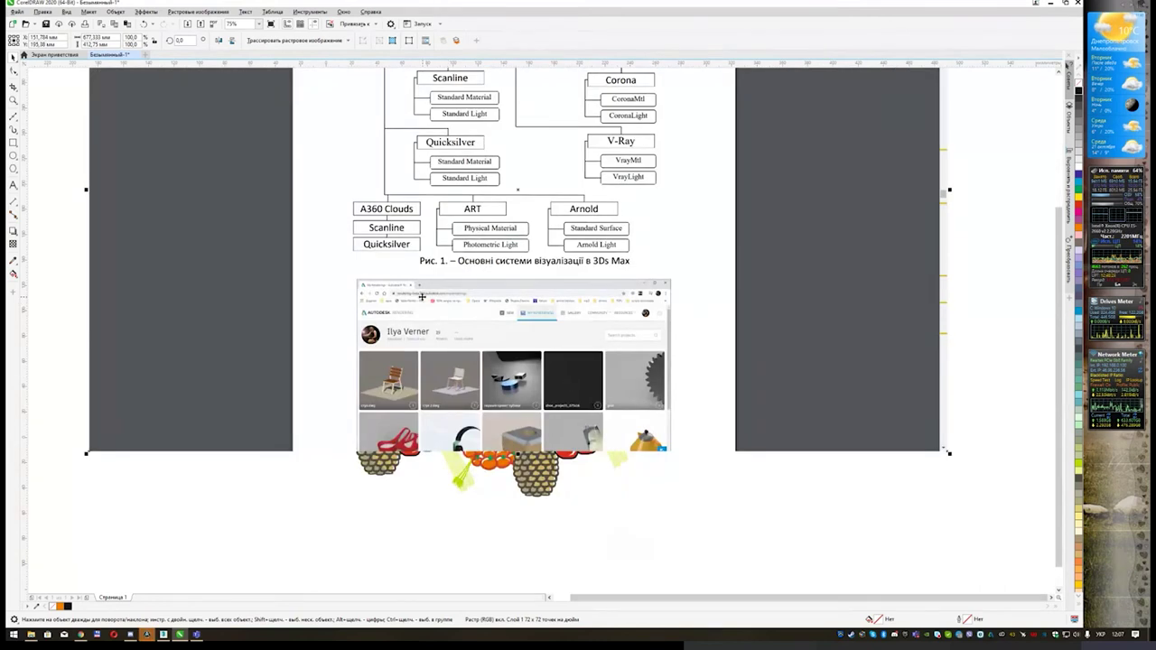
scroll(421, 295, left, 1)
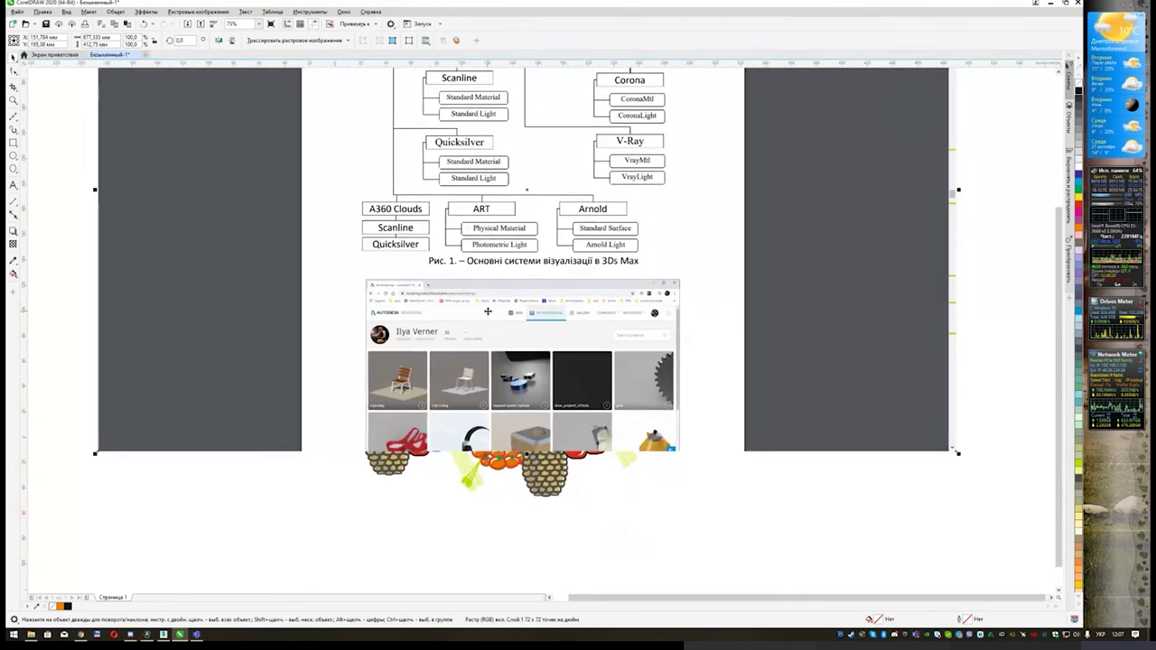
scroll(501, 329, up, 2)
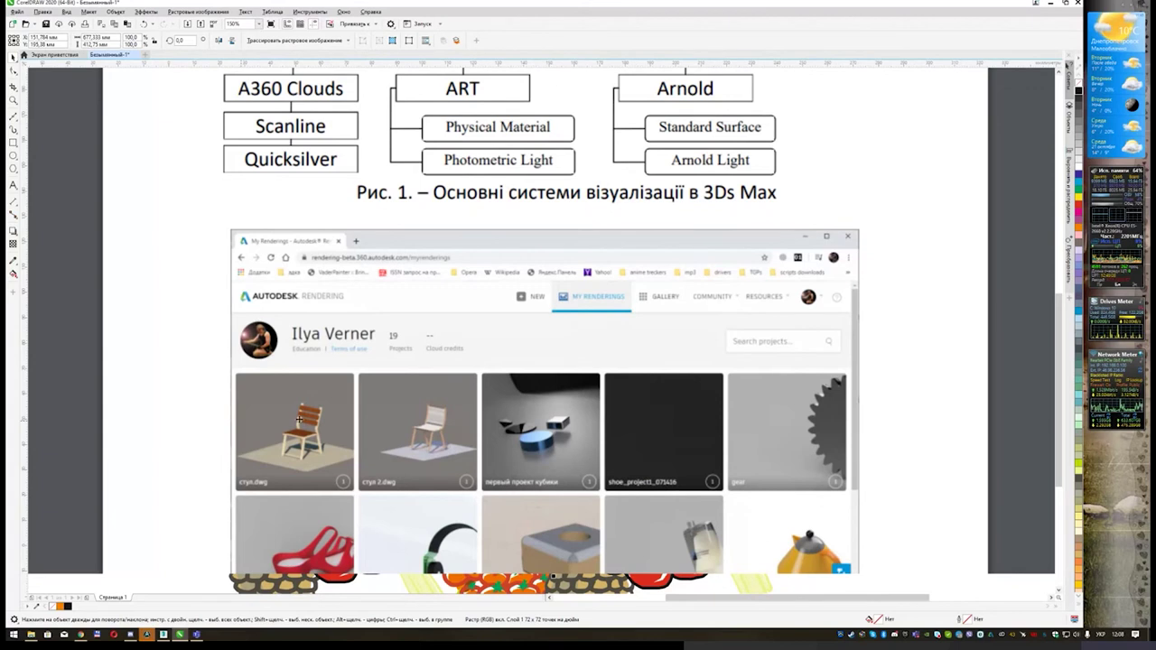
scroll(596, 287, up, 1)
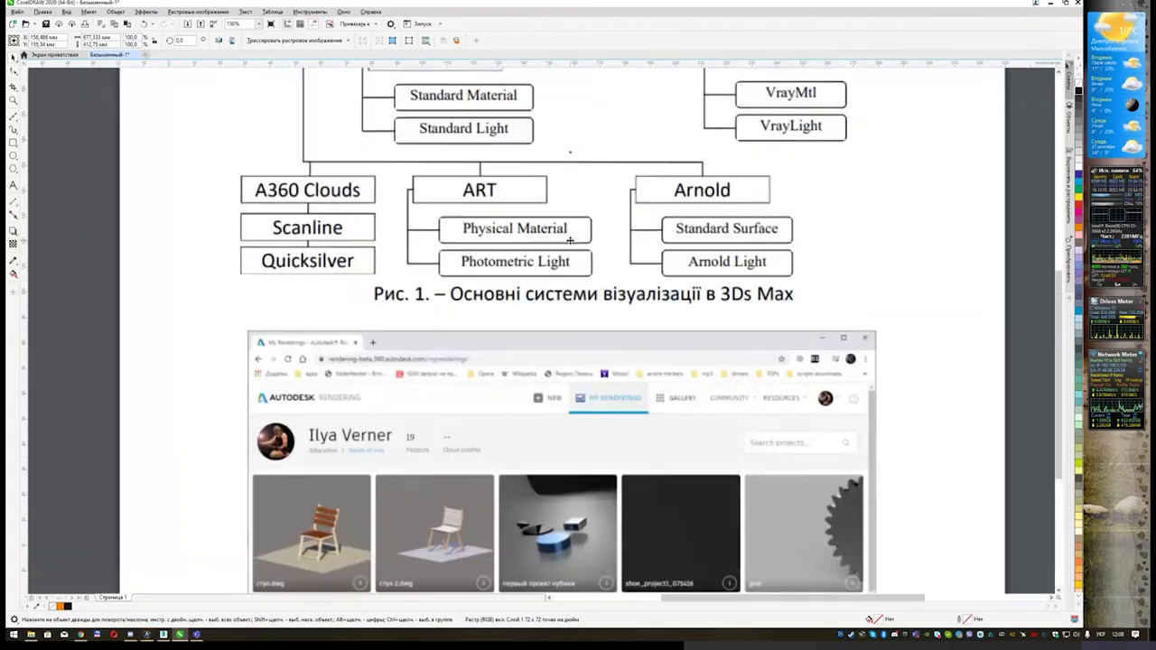
scroll(583, 280, up, 1)
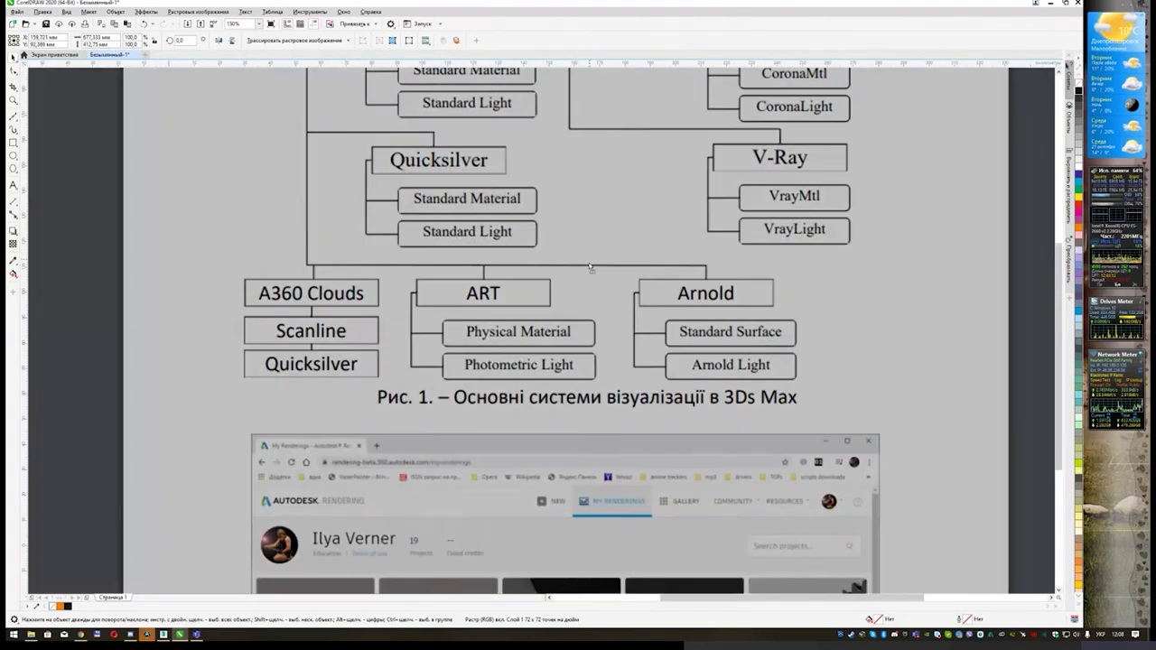
scroll(588, 211, up, 1)
scroll(587, 263, up, 1)
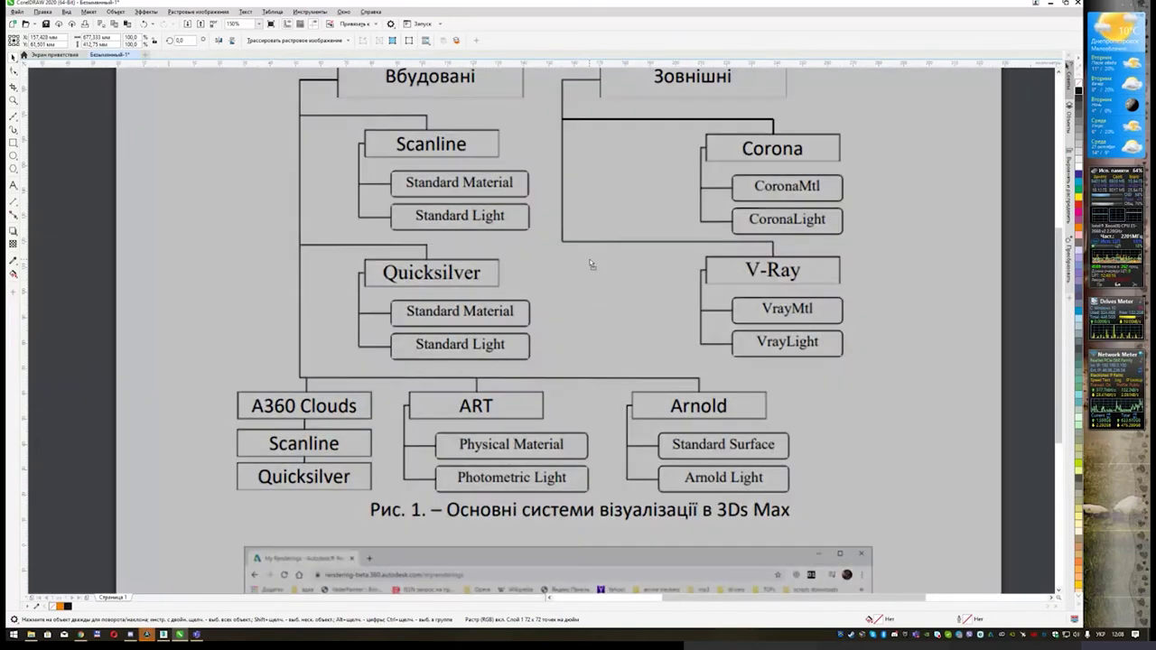
scroll(606, 226, up, 1)
scroll(606, 248, up, 1)
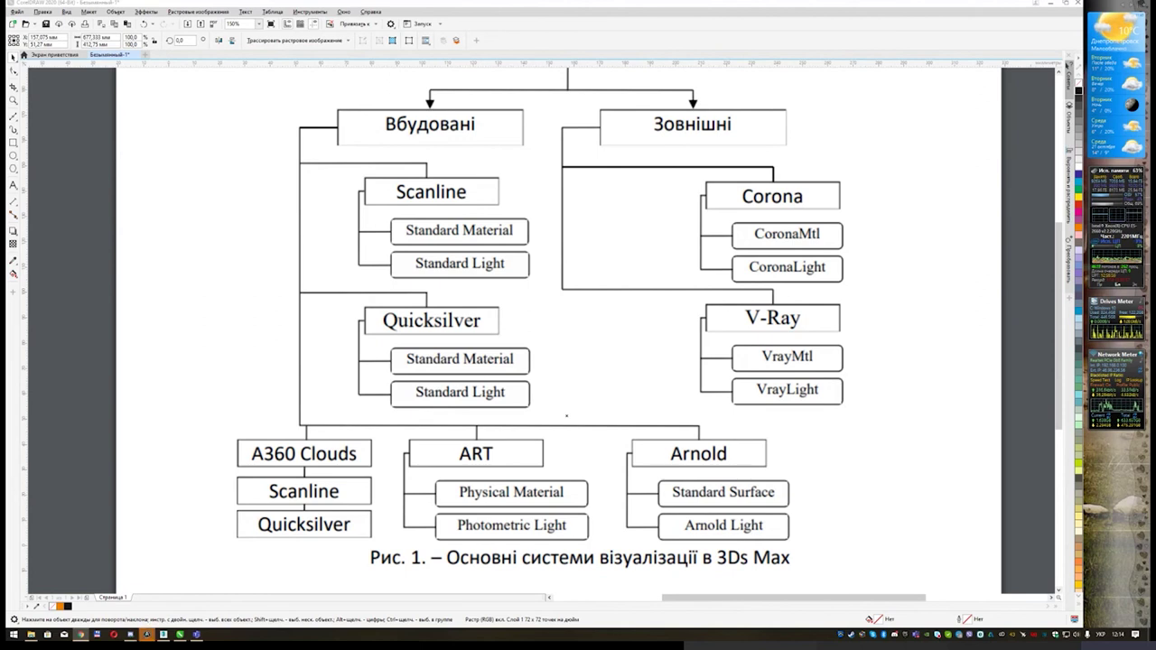
Step: Switch the diagram image to rotate and skew mode
click(588, 285)
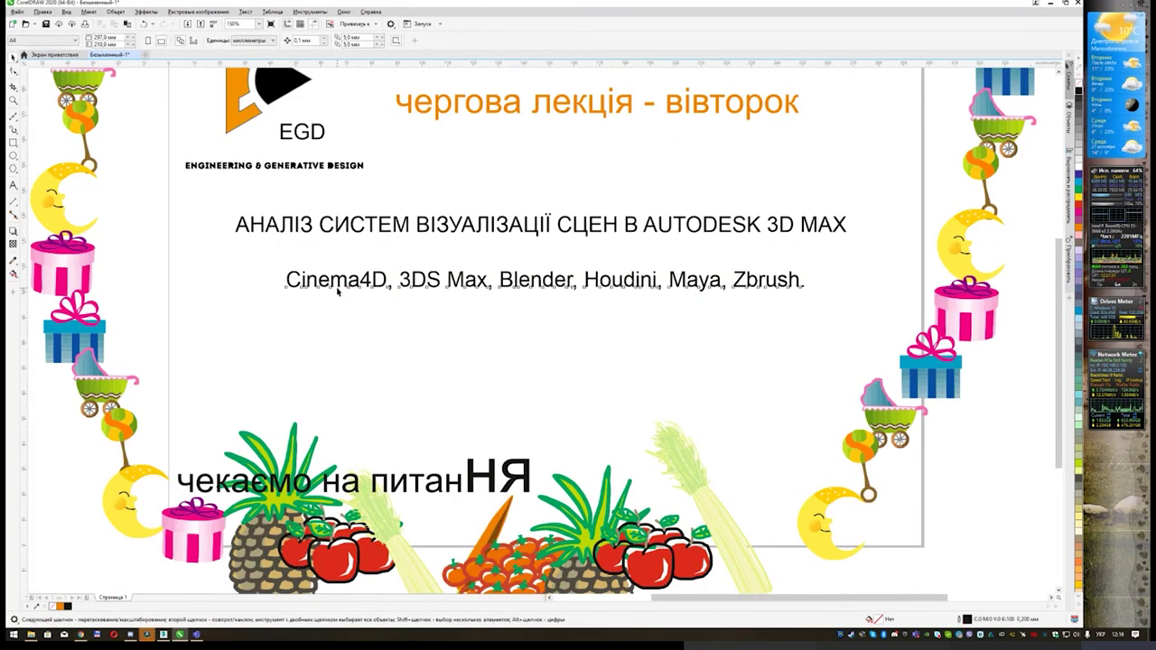
Step: Replace the software list with 'Отримання фотореалізму - мінімум 5 параметрів:' and start a new line
click(340, 288)
double_click(348, 282)
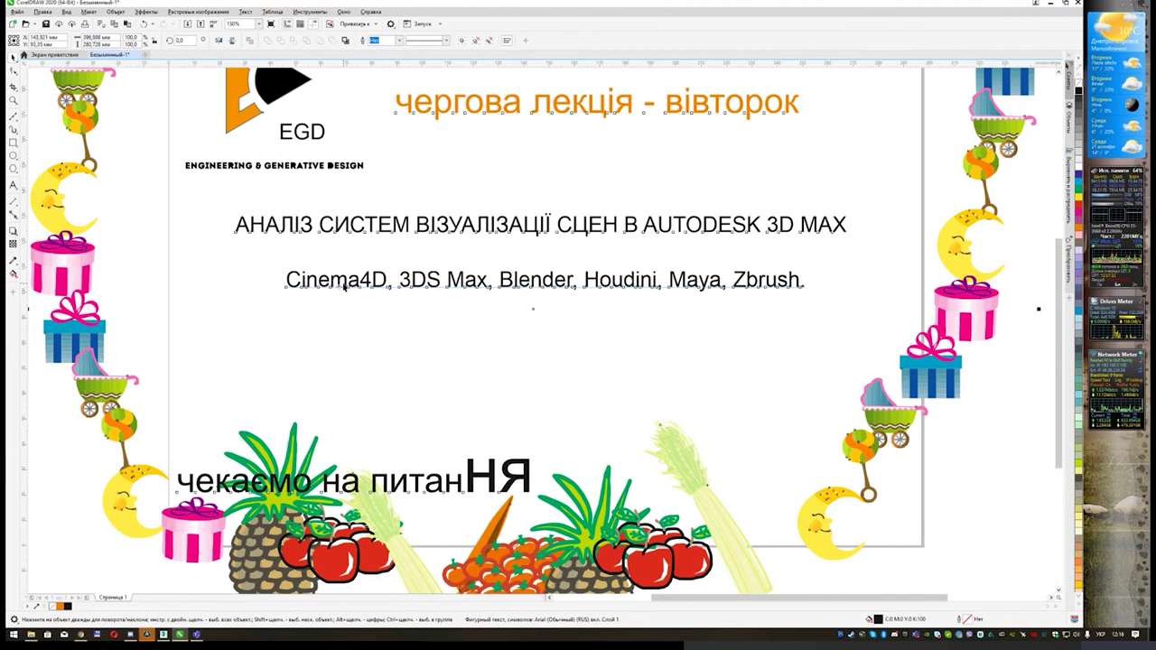
key(ctrl+a)
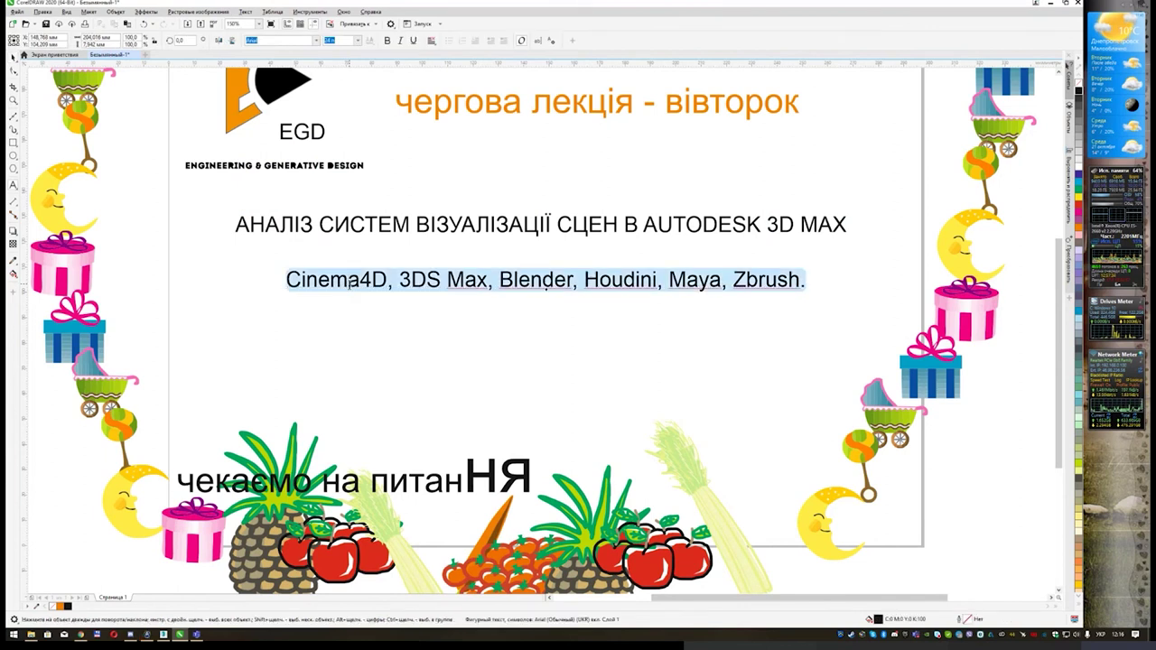
text(Отрима)
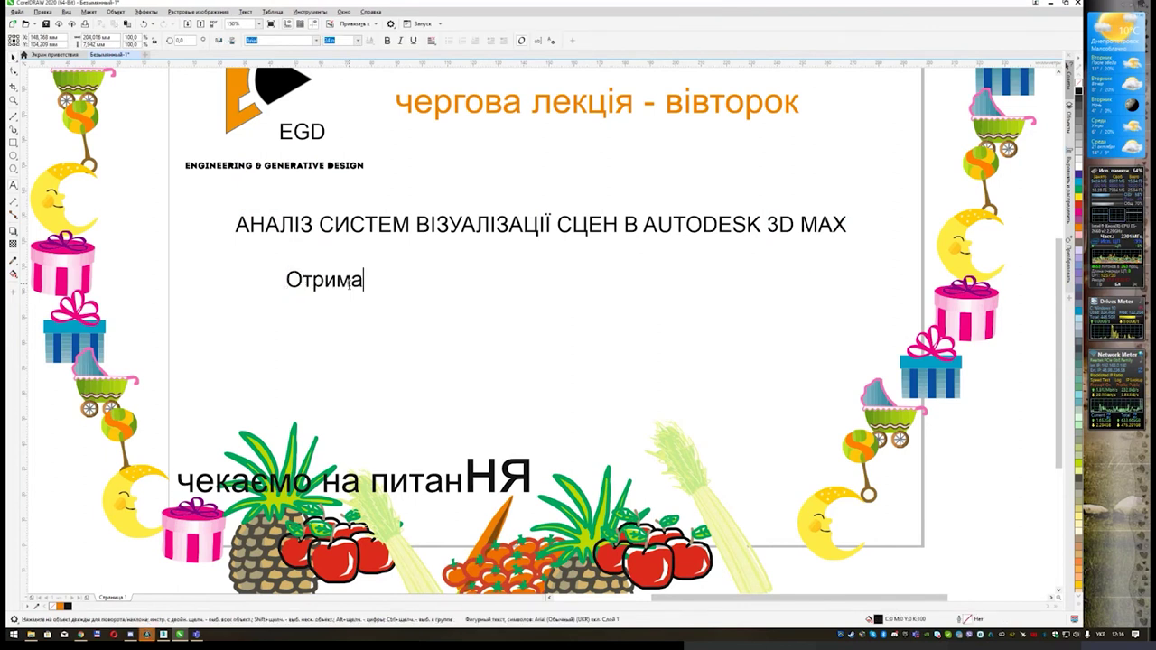
text(ння фотореал)
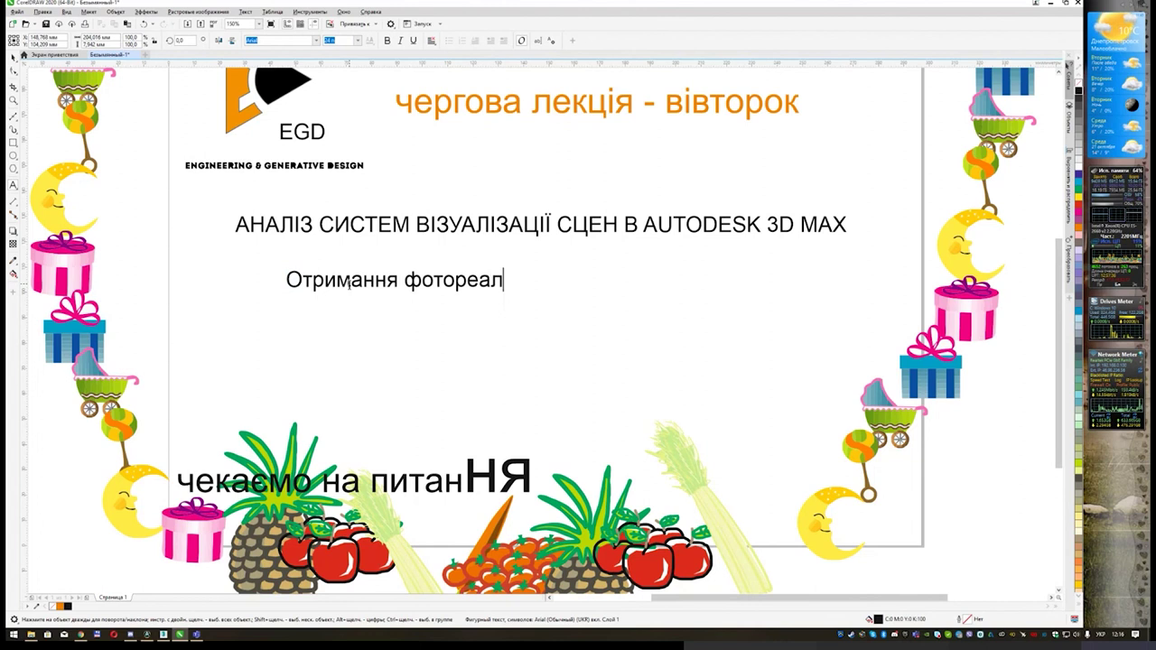
text(ізму)
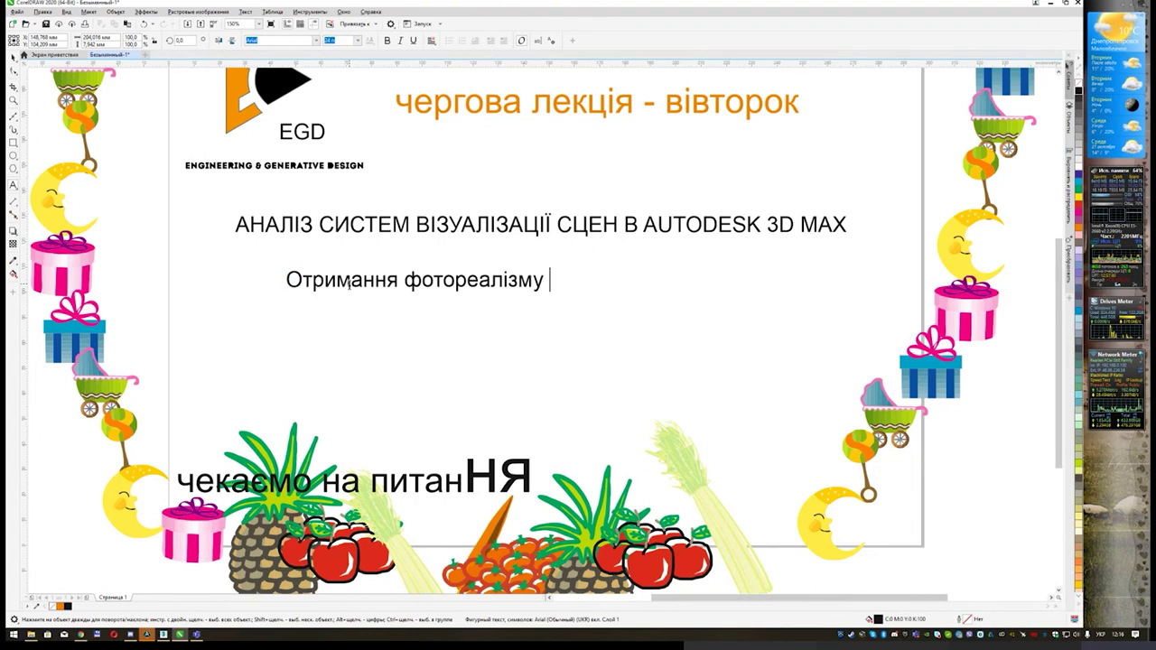
text( - мінімум )
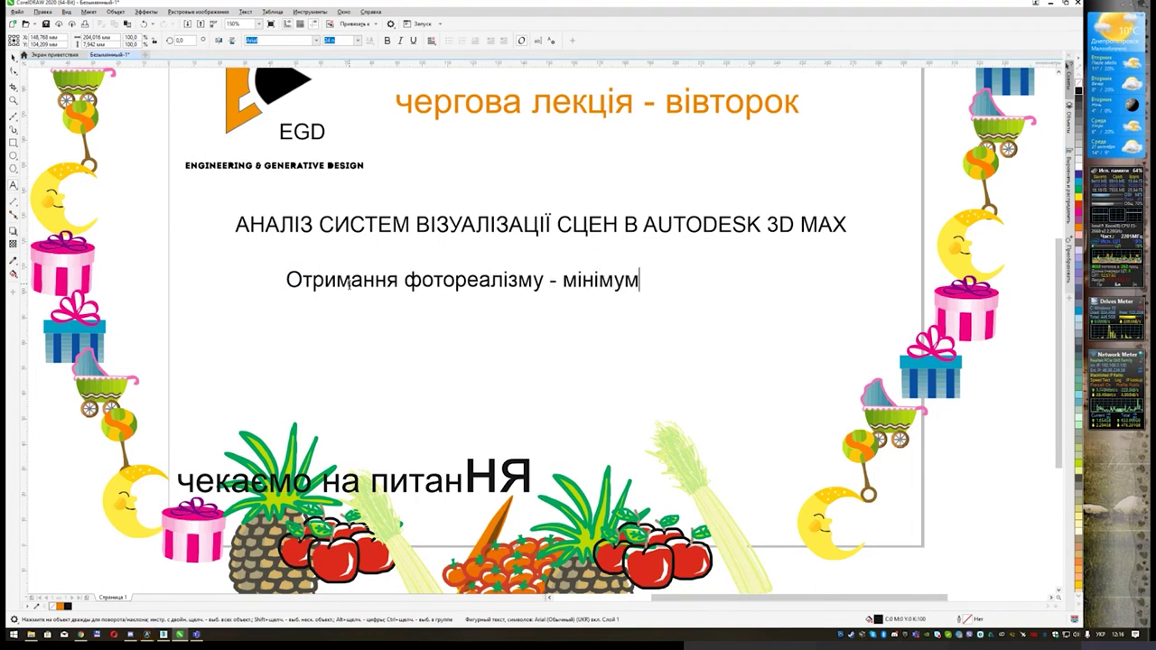
text(5 парм)
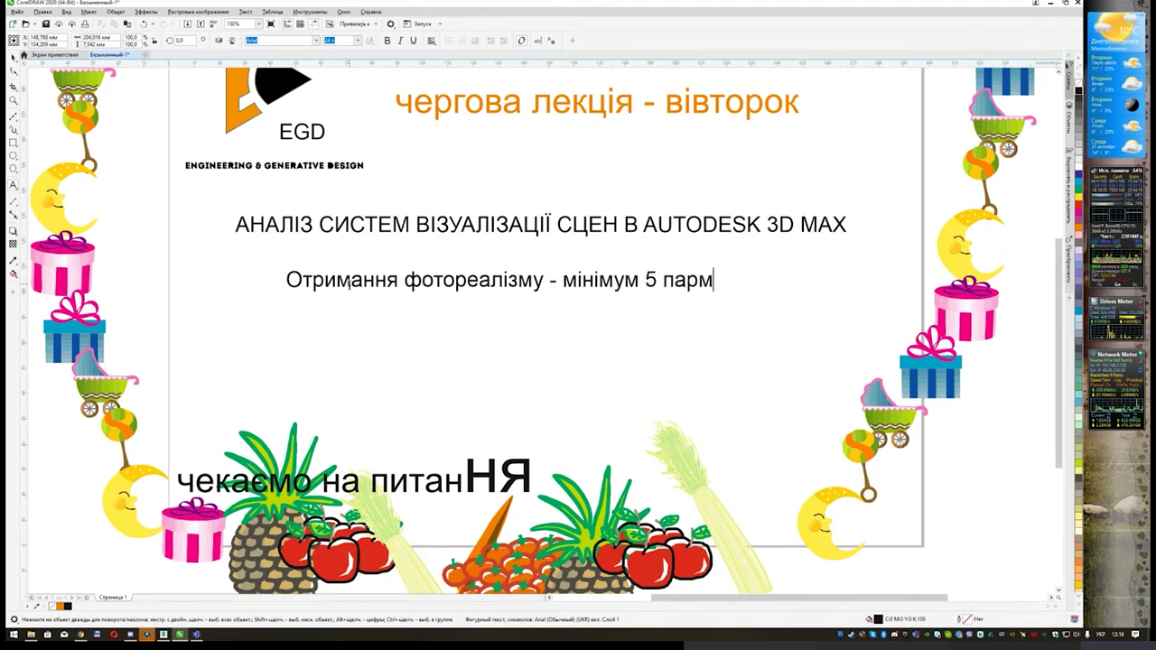
key(BackSpace)
text(аметрі)
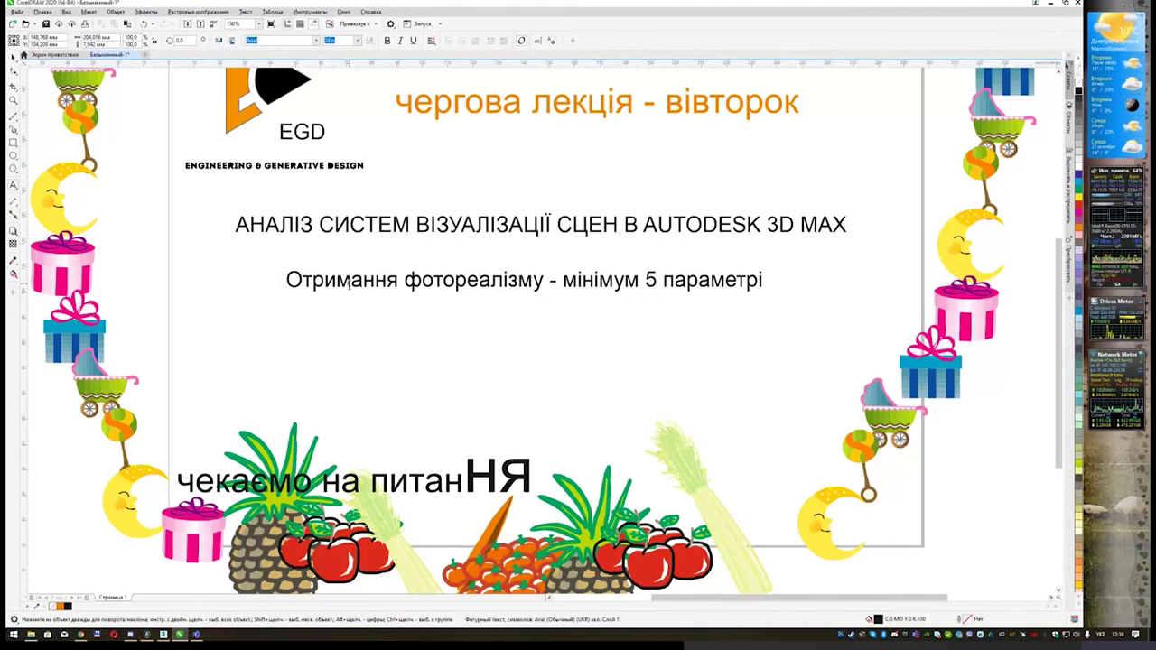
text(в:)
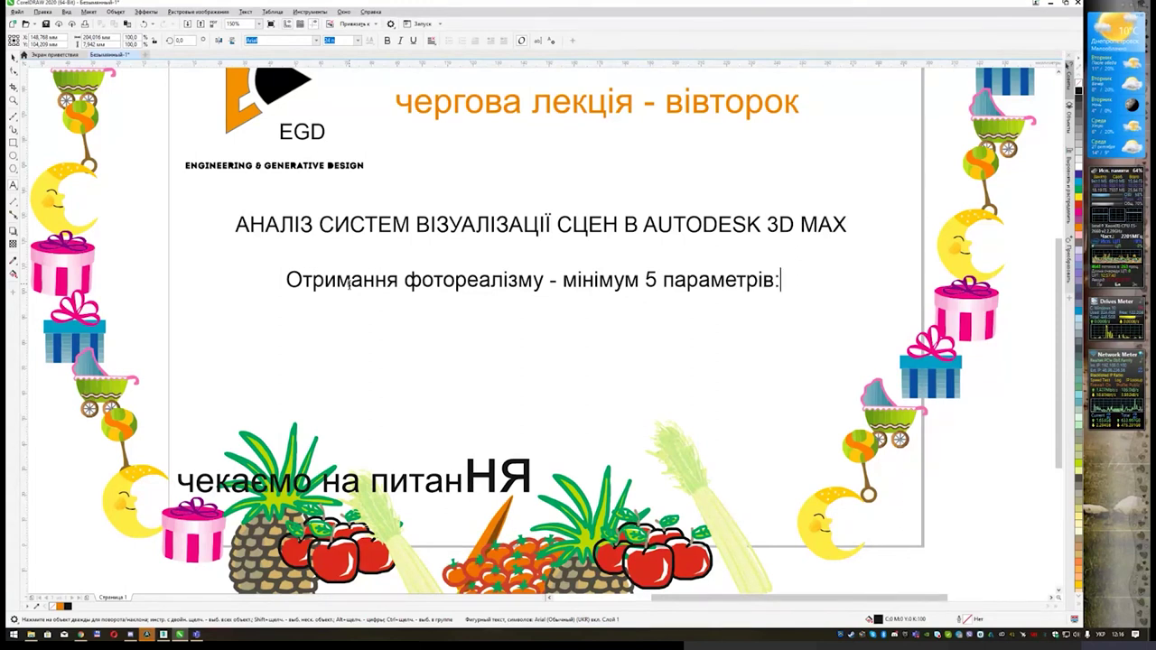
key(Return)
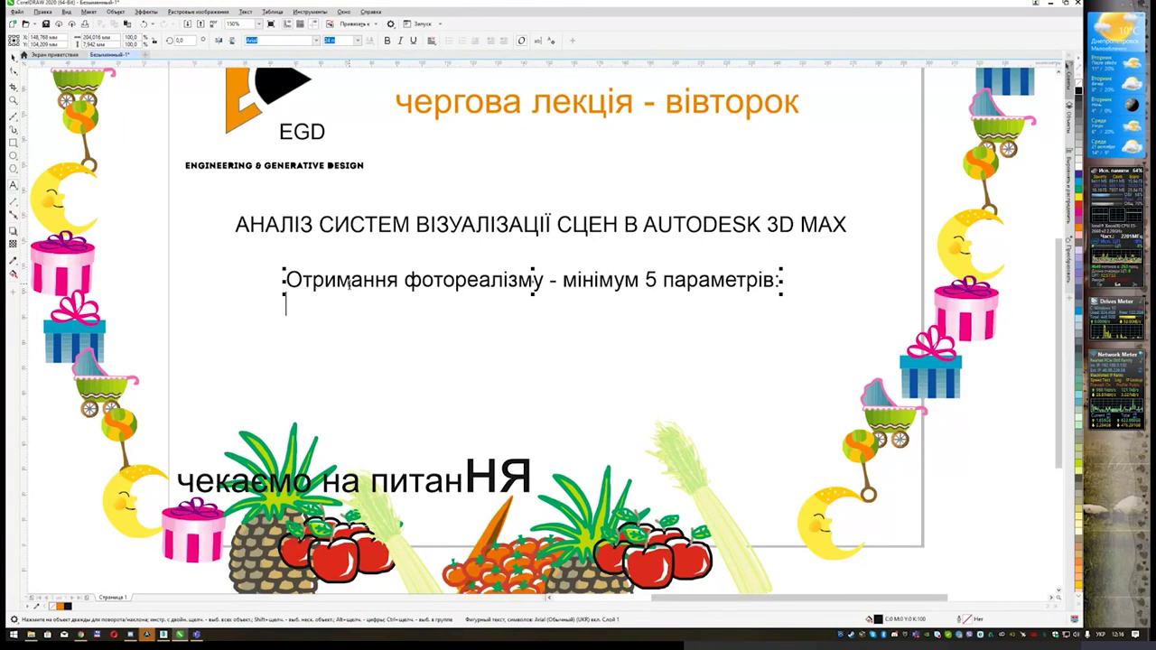
Step: Type 'колір, відблиск його форма, шорсткість, відображення' and begin the next line with 'та'
text(колір)
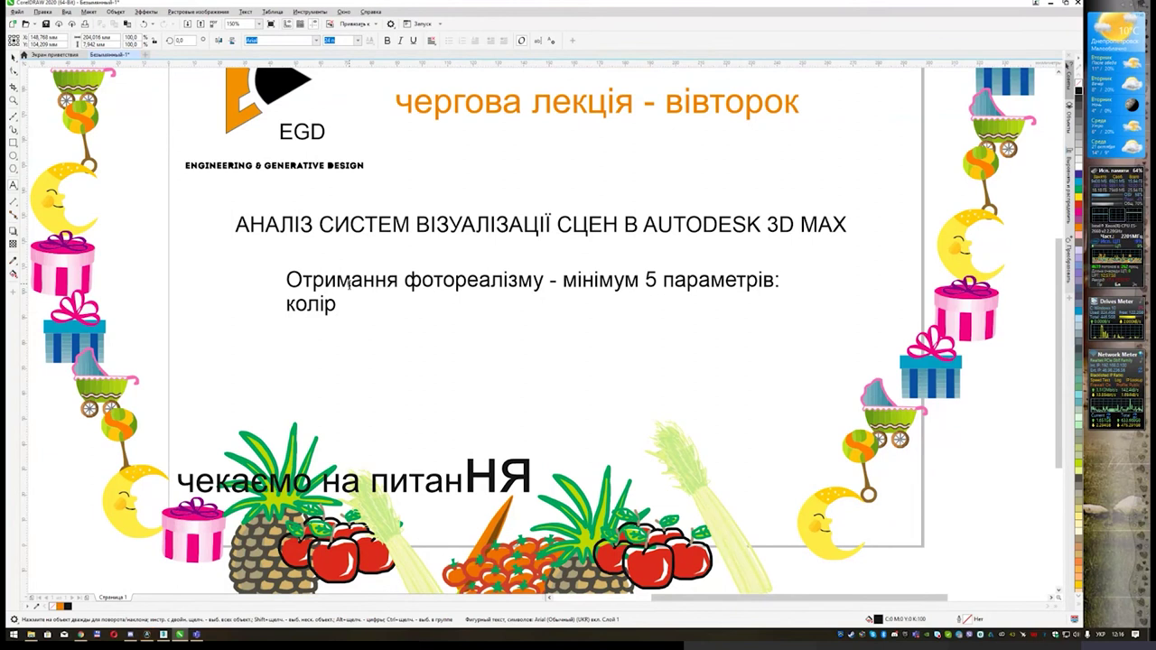
text(, )
text(ві)
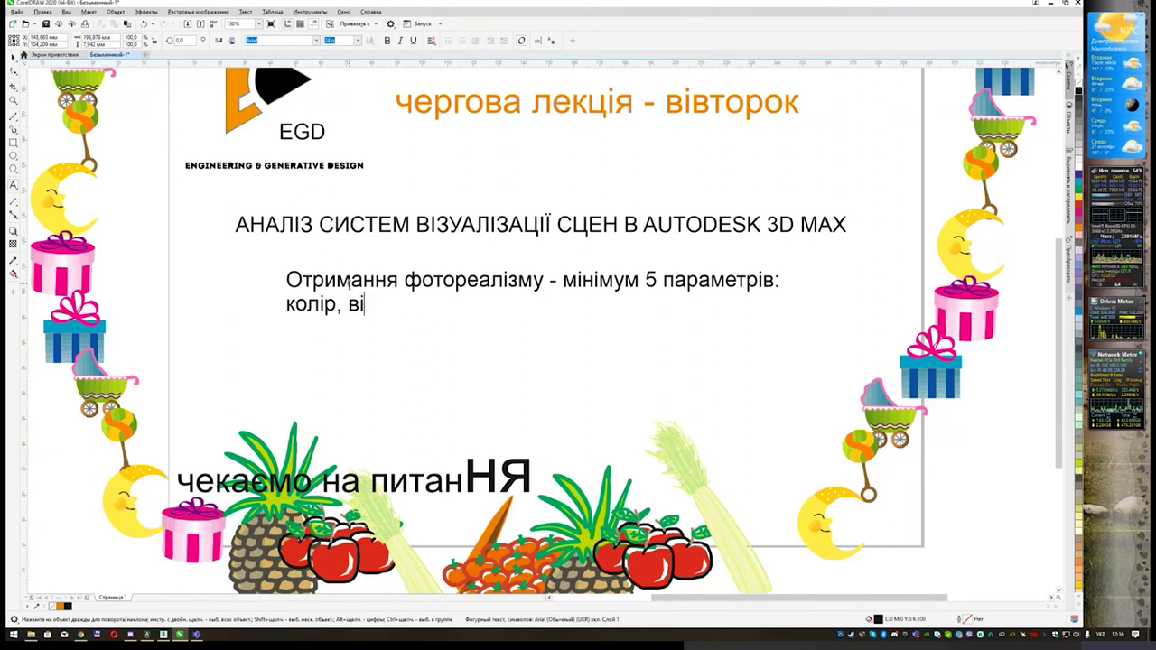
text(дблис)
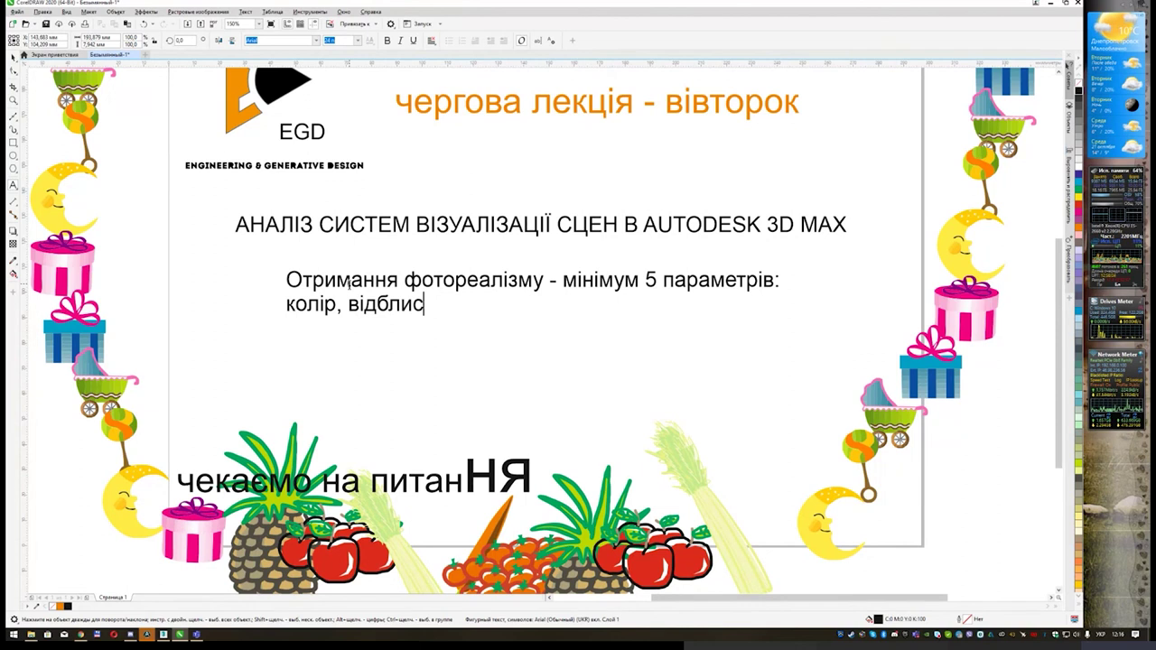
text(к)
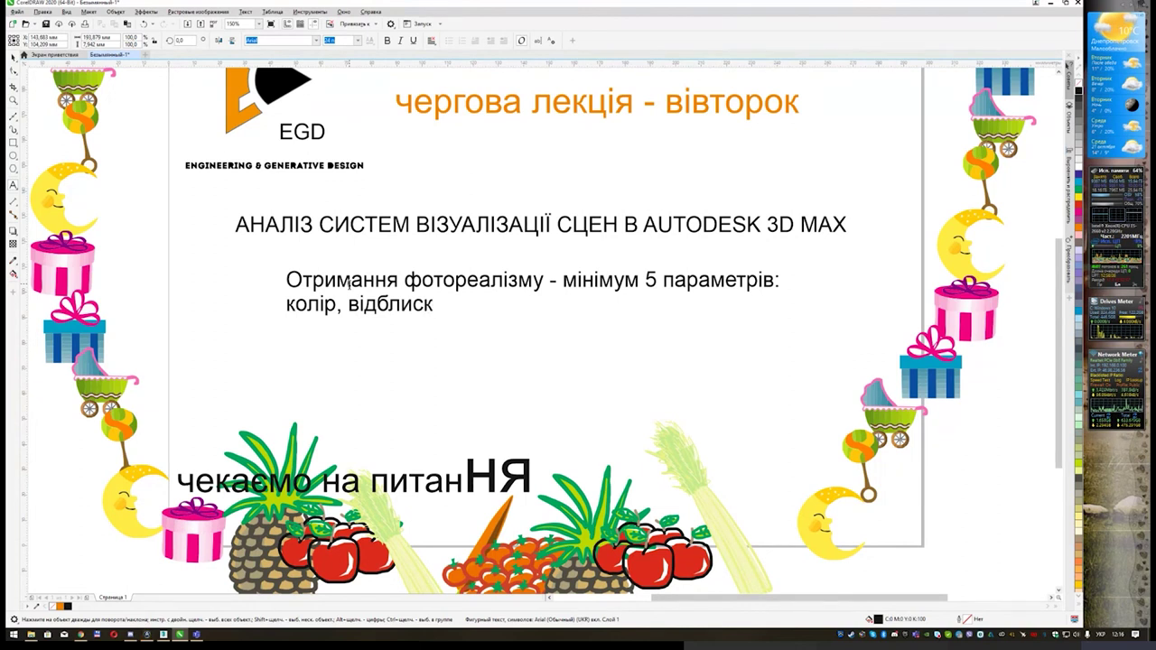
text( його форма)
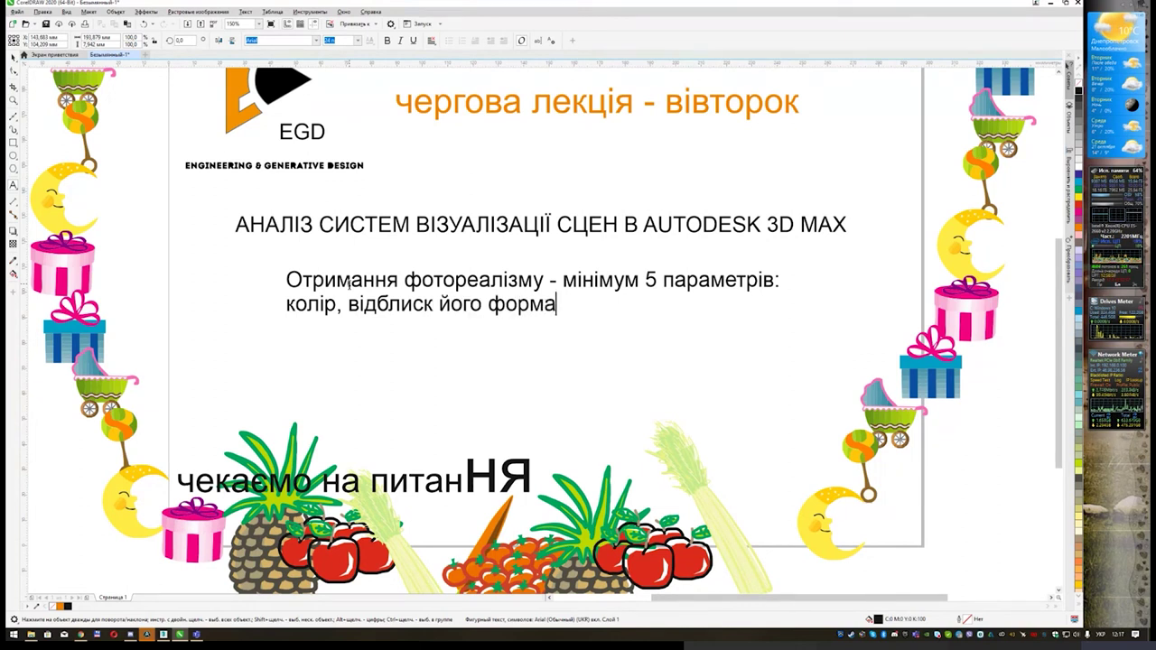
text(, ш)
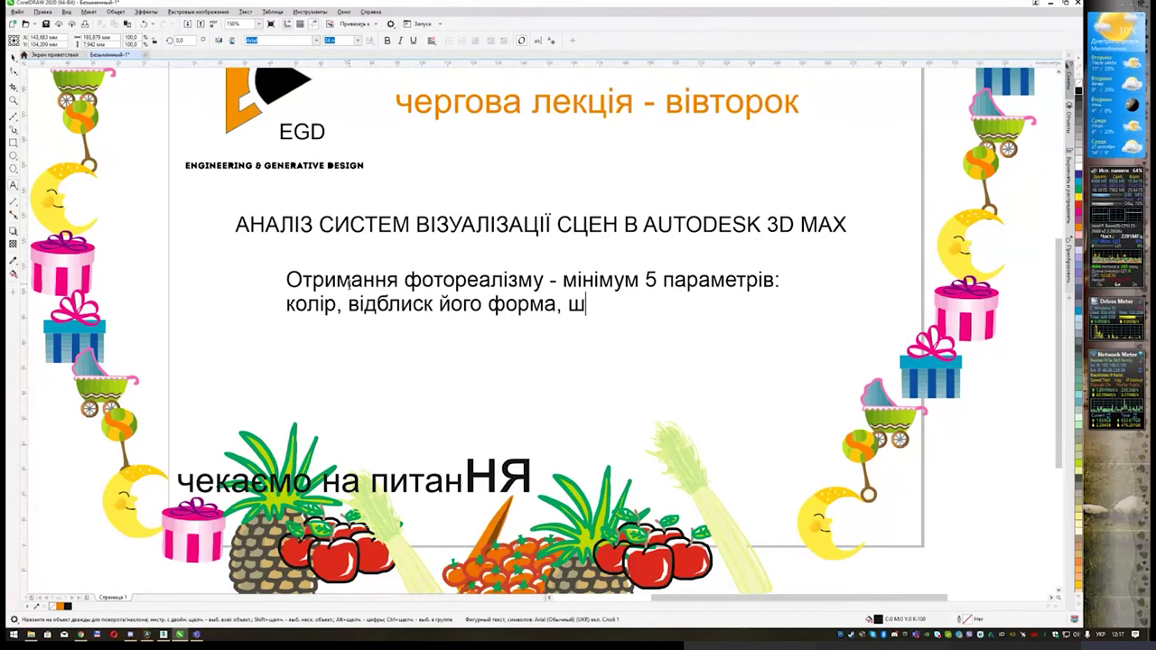
text(орсткість)
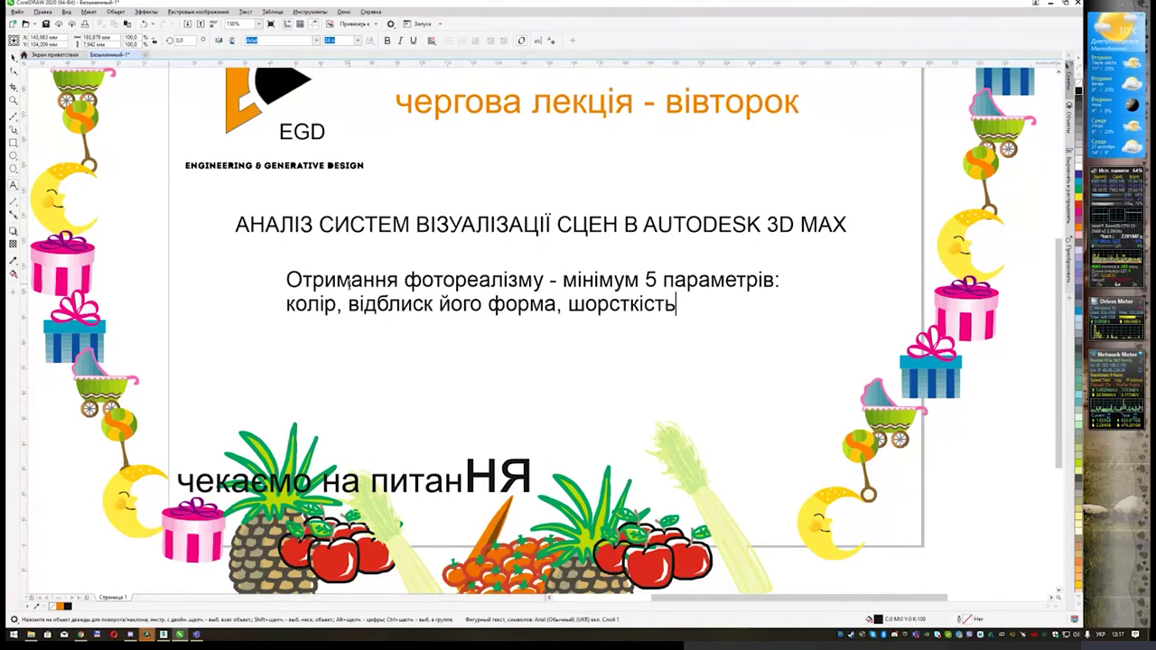
text(, )
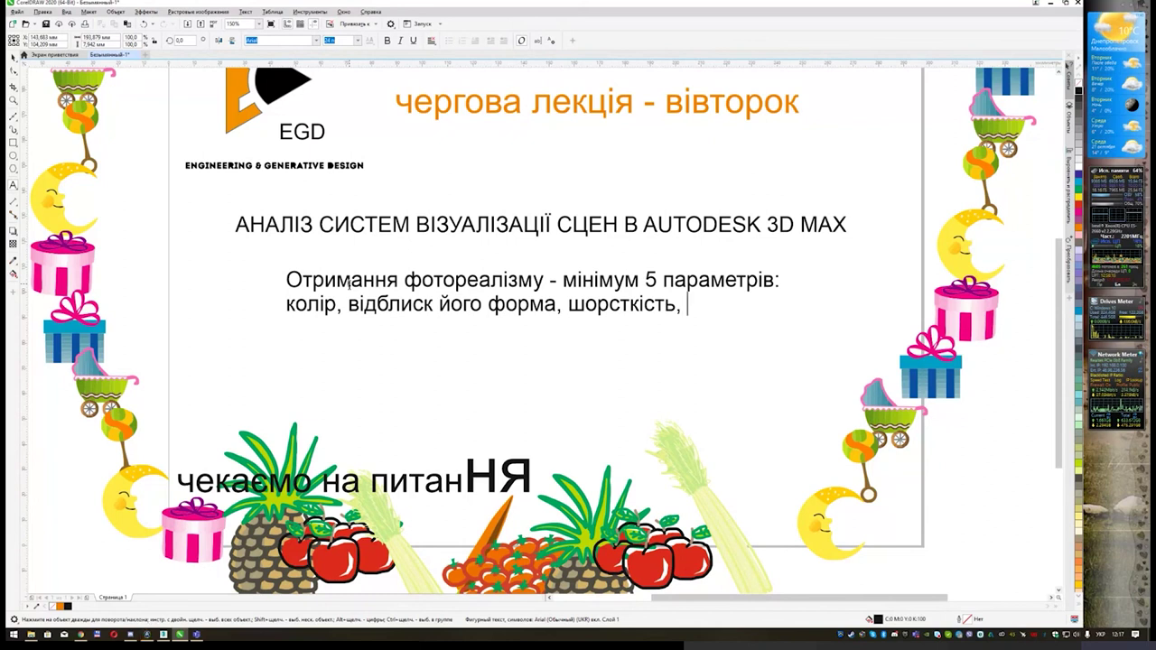
text(відображенн)
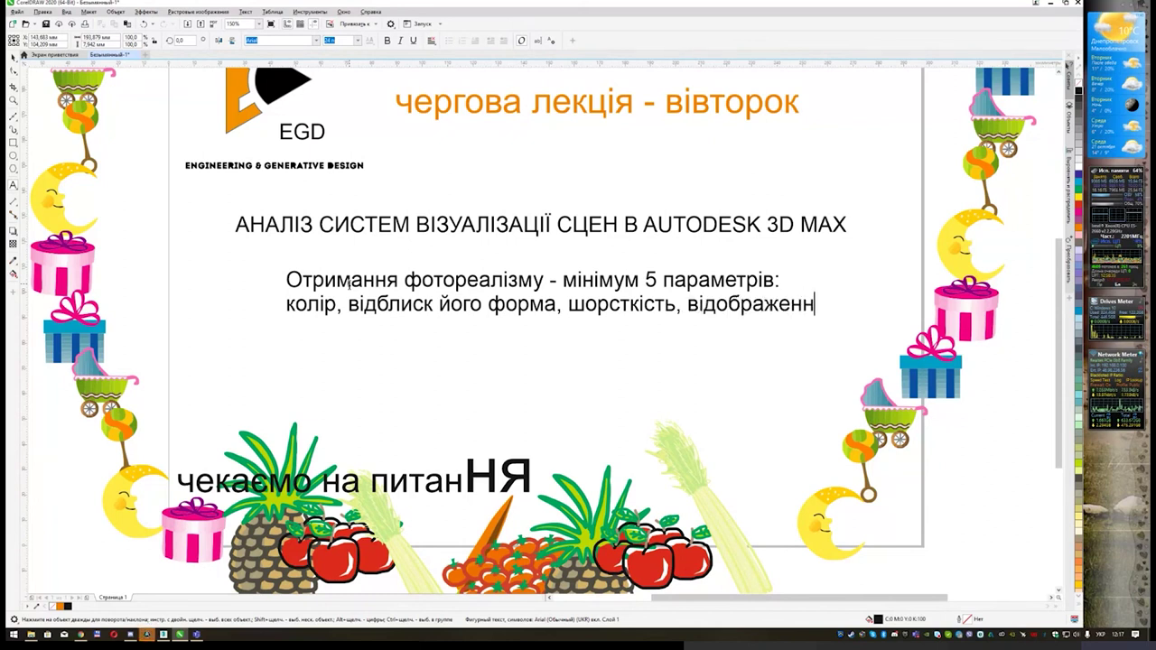
text(я)
key(Return)
text(та відж)
Step: Fix the misspelled word after 'та' and replace it with 'заломлення'
key(BackSpace)
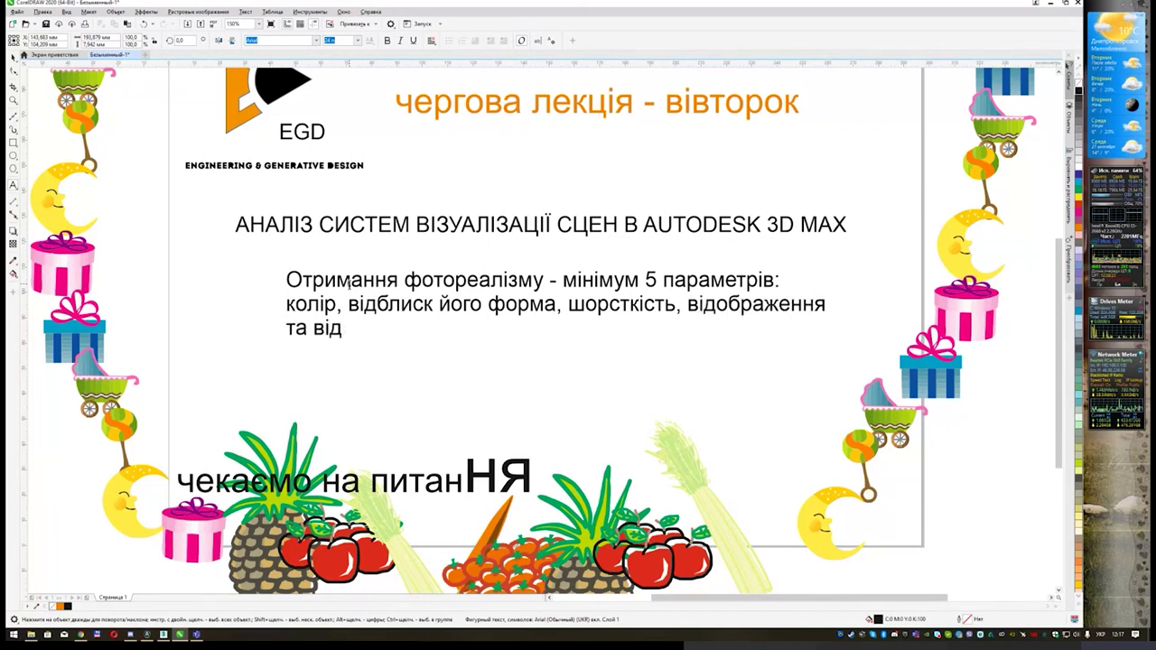
text(битя)
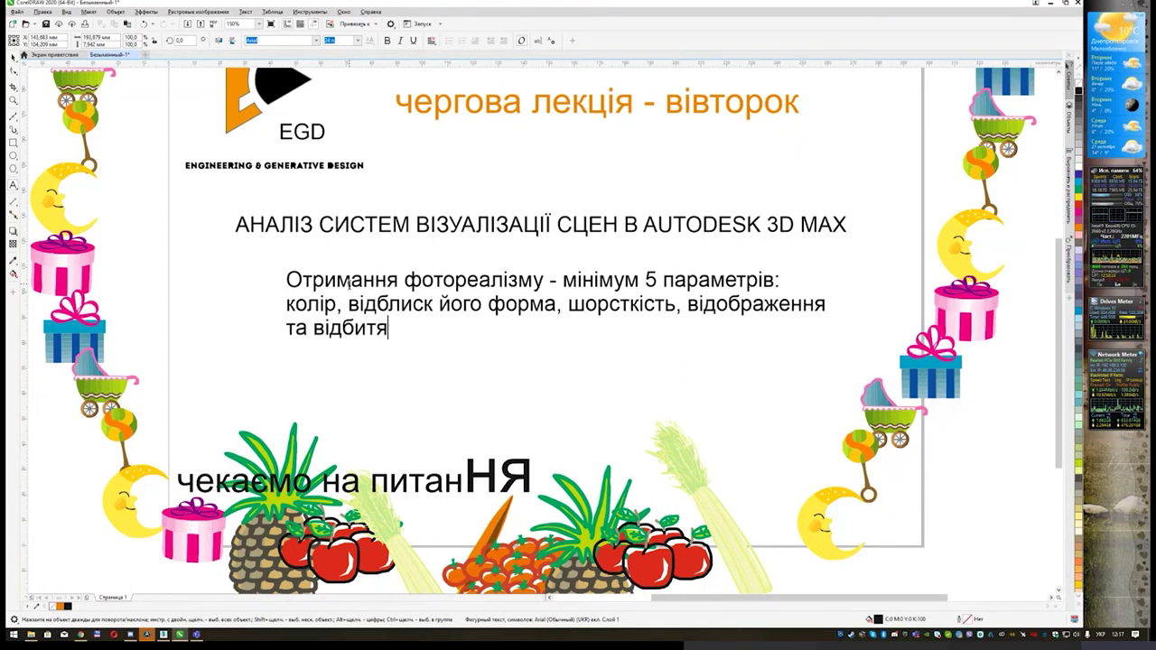
key(Left)
text(т)
key(Delete)
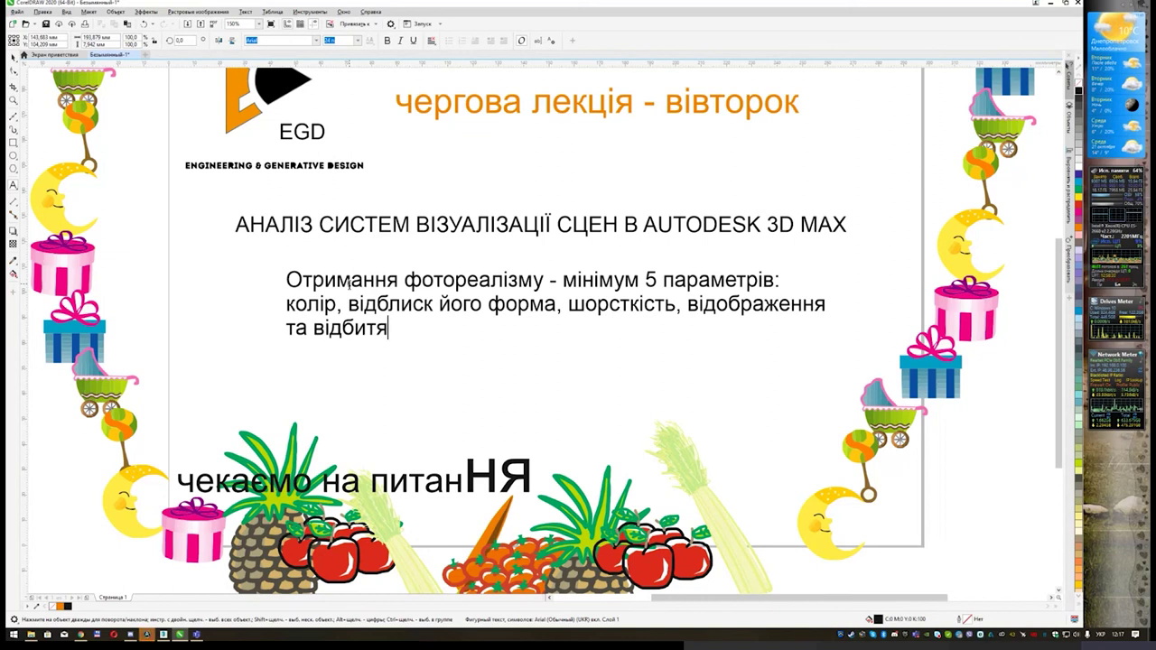
key(ctrl+shift+Left)
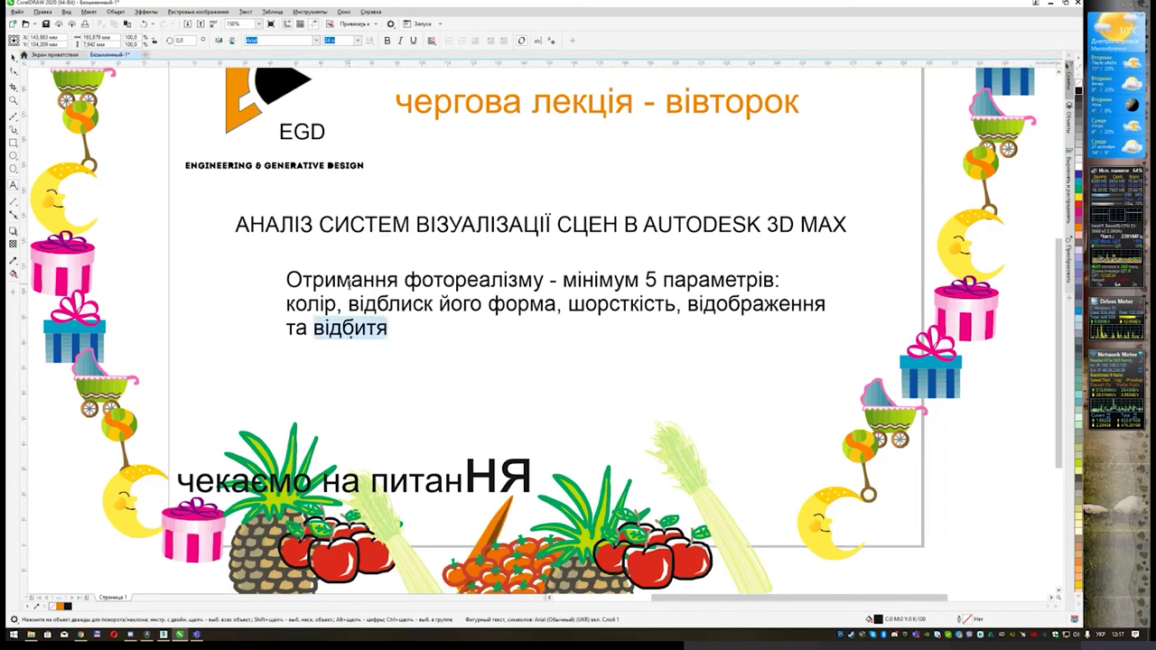
text(зал)
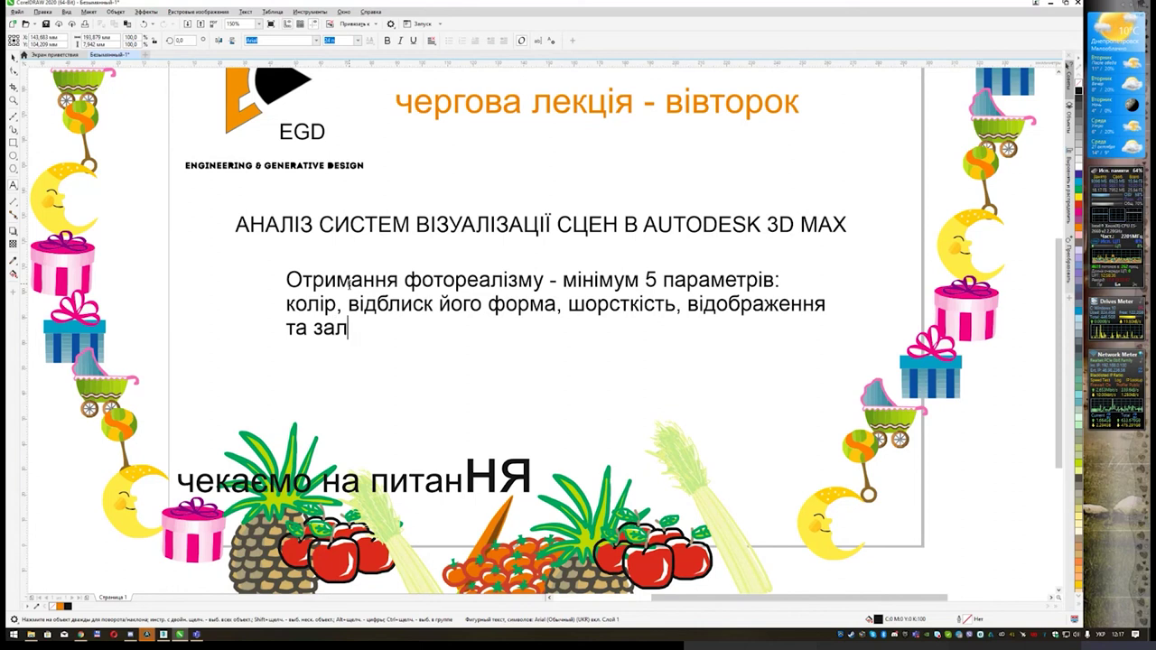
text(омлення)
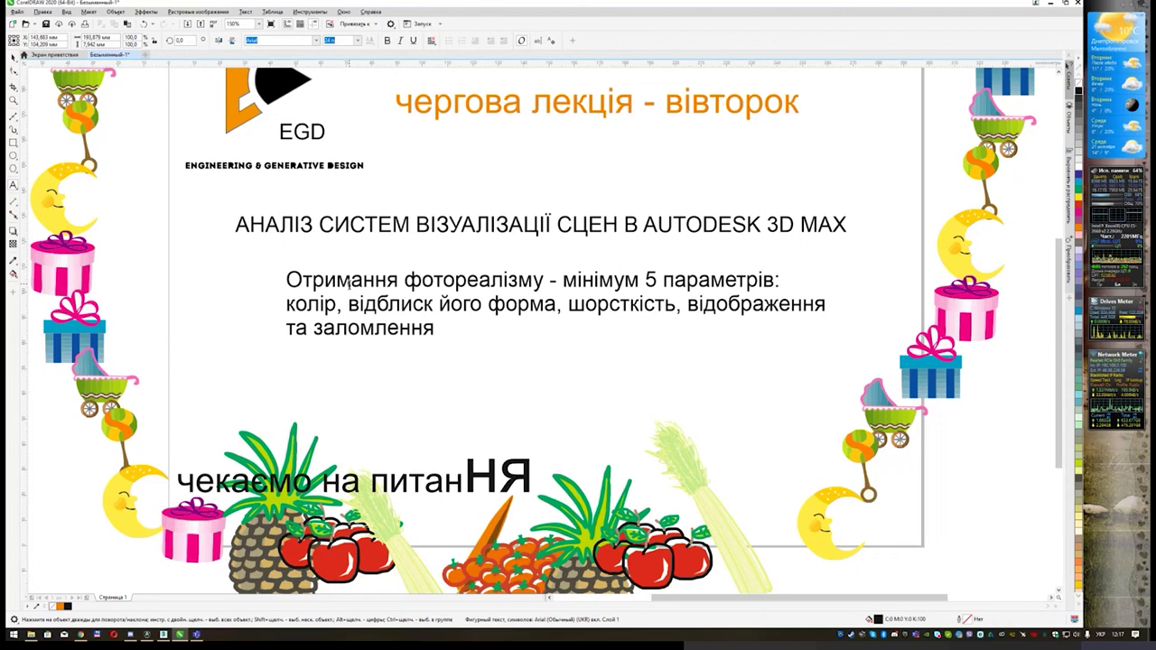
Step: Insert '(base=difuse)' after 'колір' using the English keyboard layout
click(336, 304)
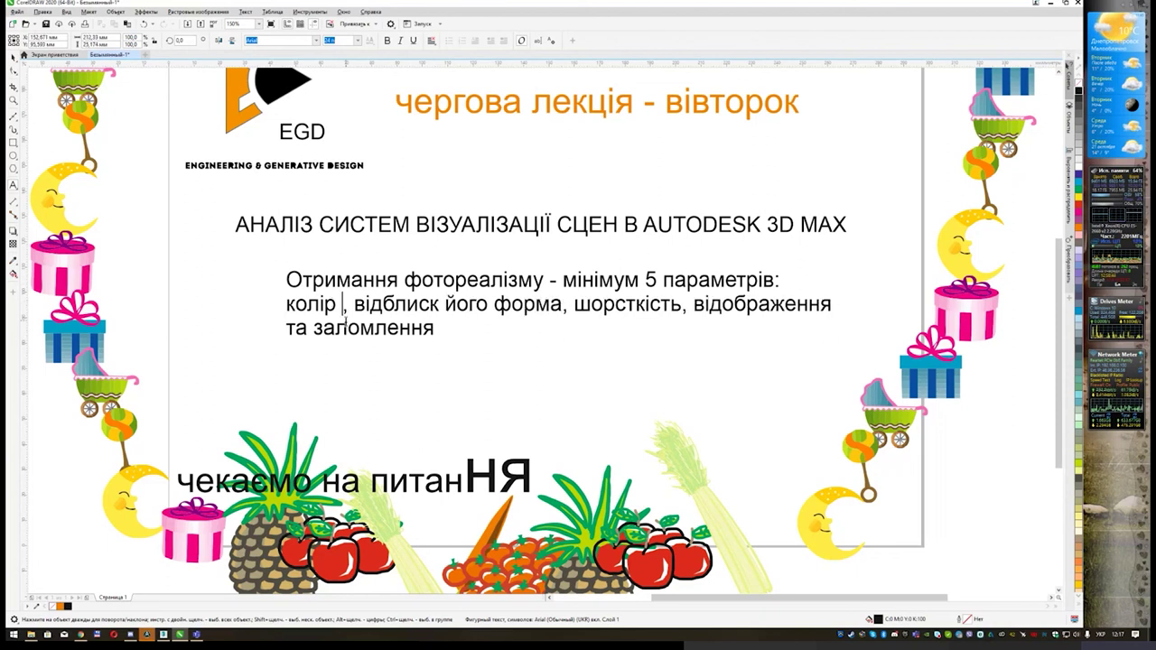
key(alt+shift)
text(di)
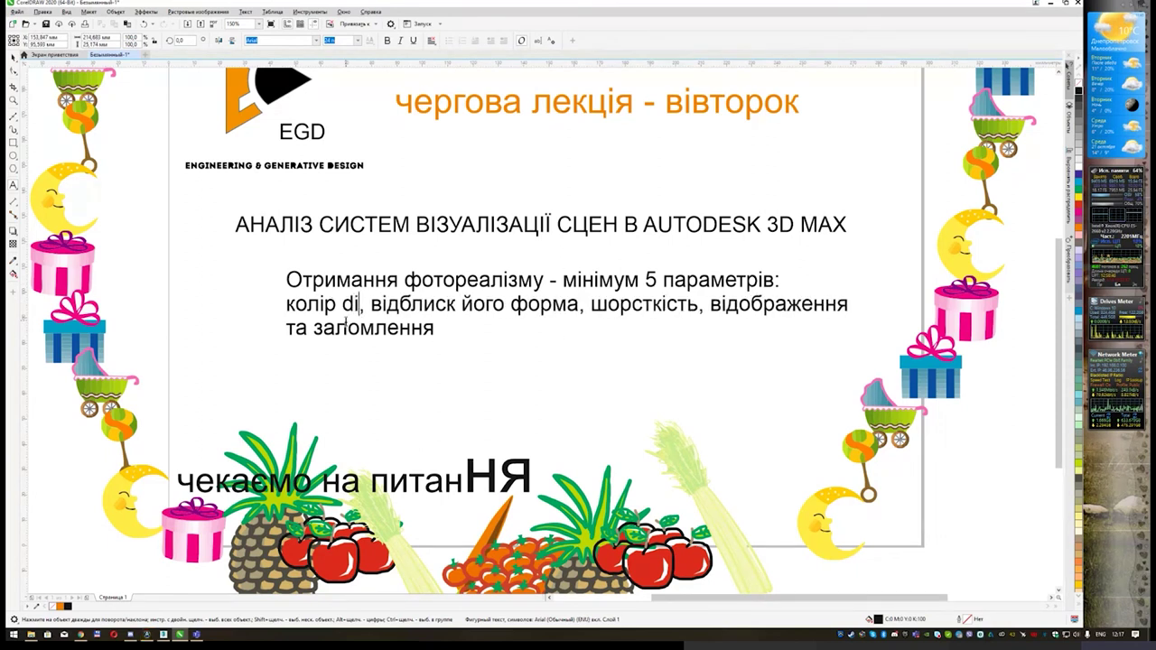
text(fuse)
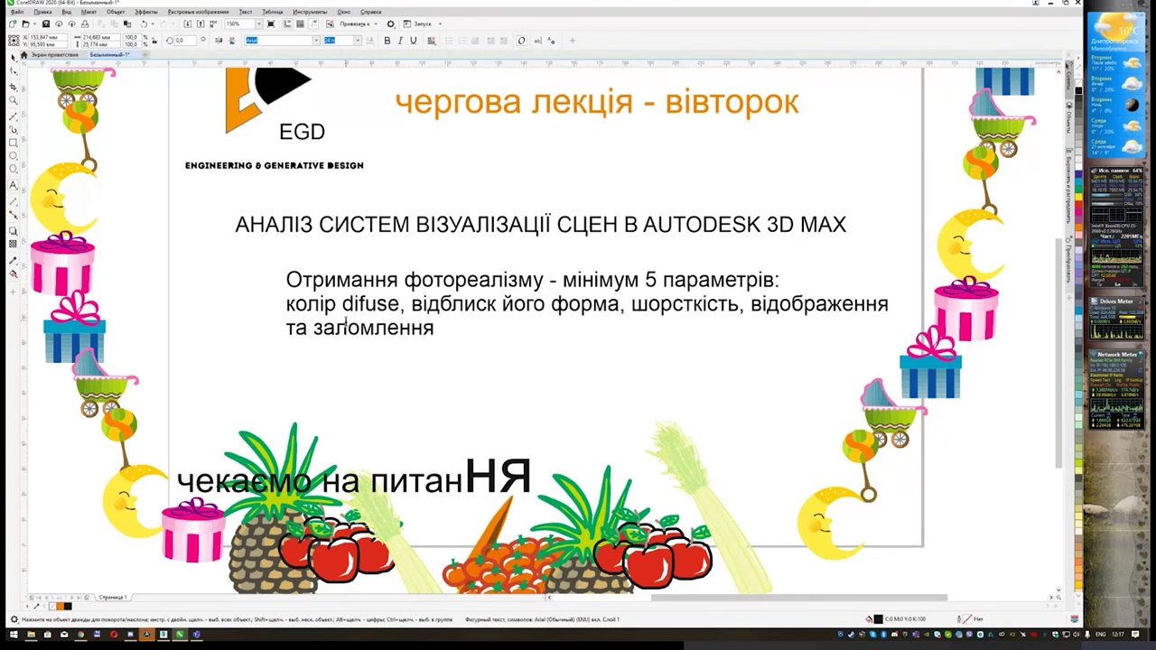
text())
key(Left)
key(Left)
key(Left)
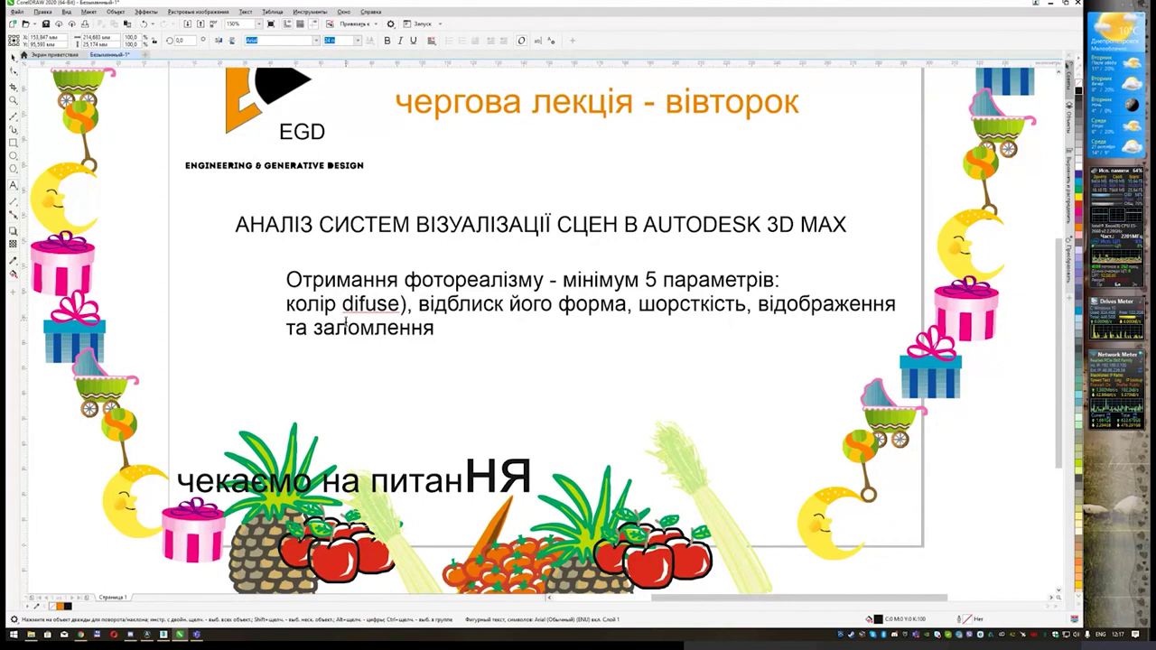
text(()
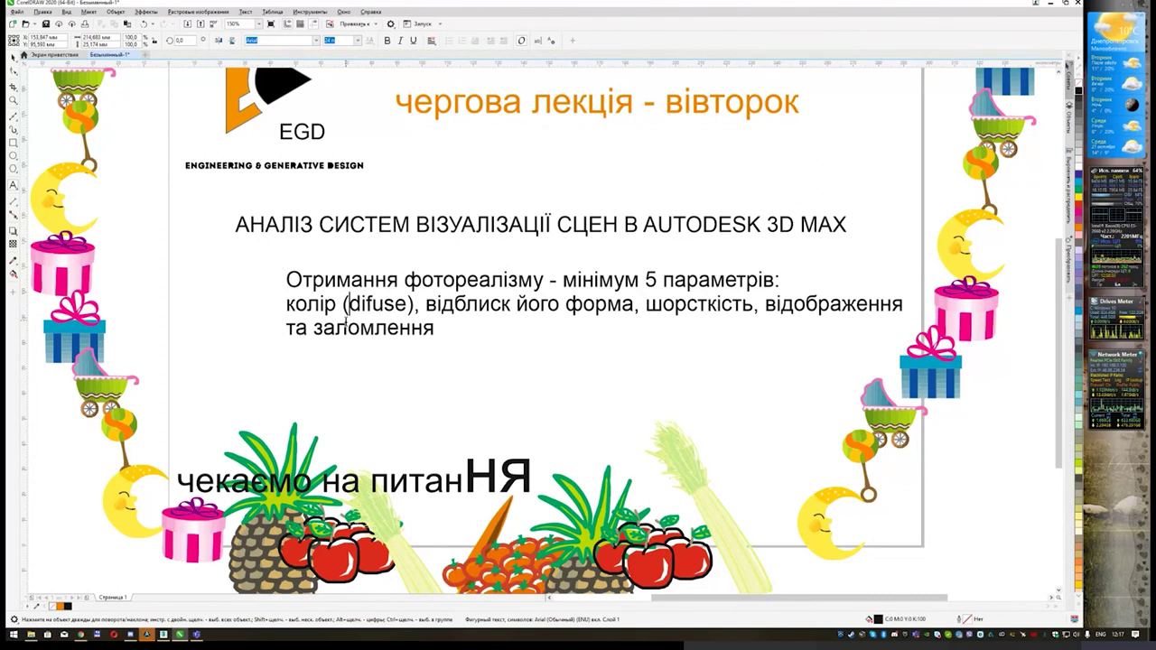
text(base)
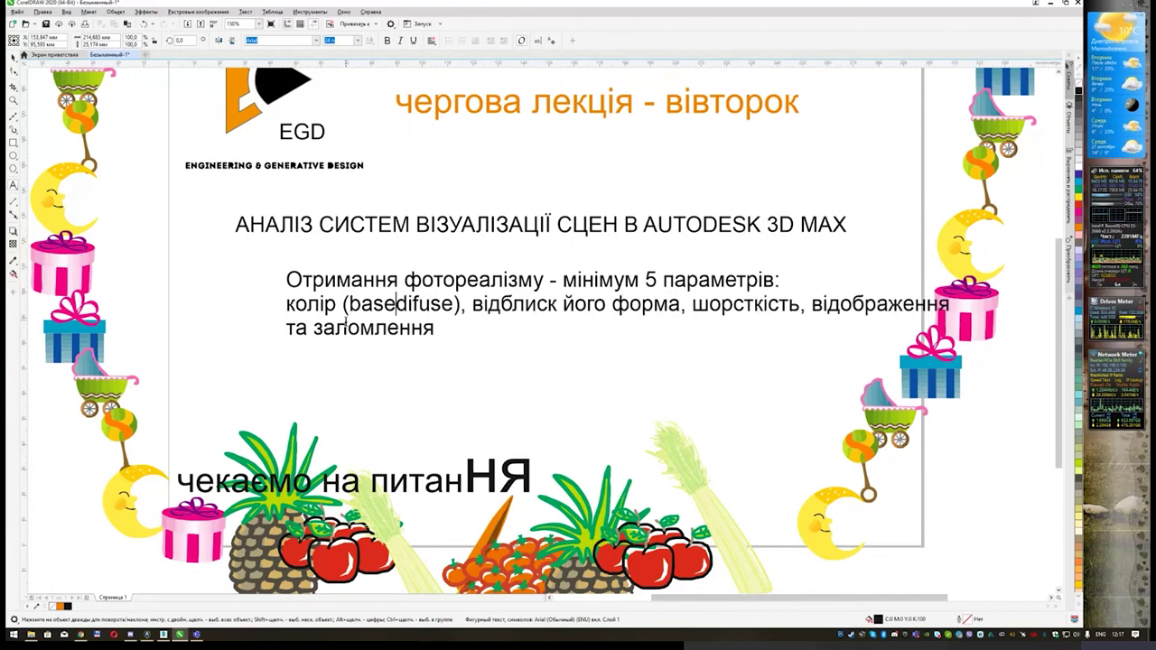
text(=)
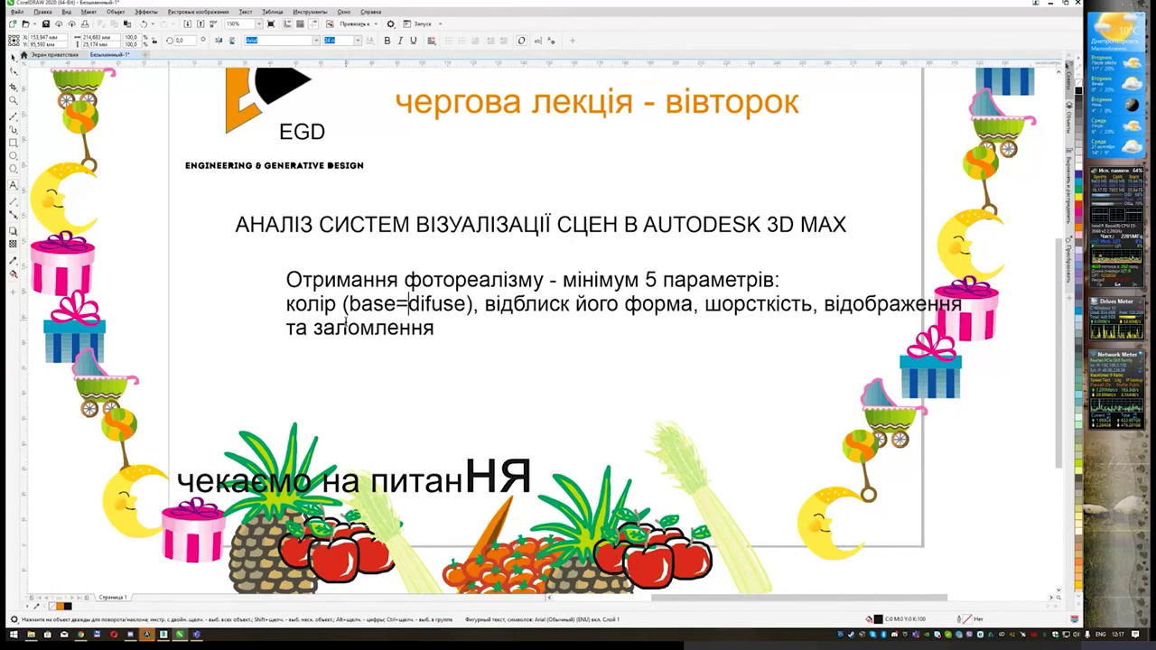
Step: Space the equals sign so it reads '(base = difuse)' and finish text editing
key(Left)
key(Right)
click(12, 54)
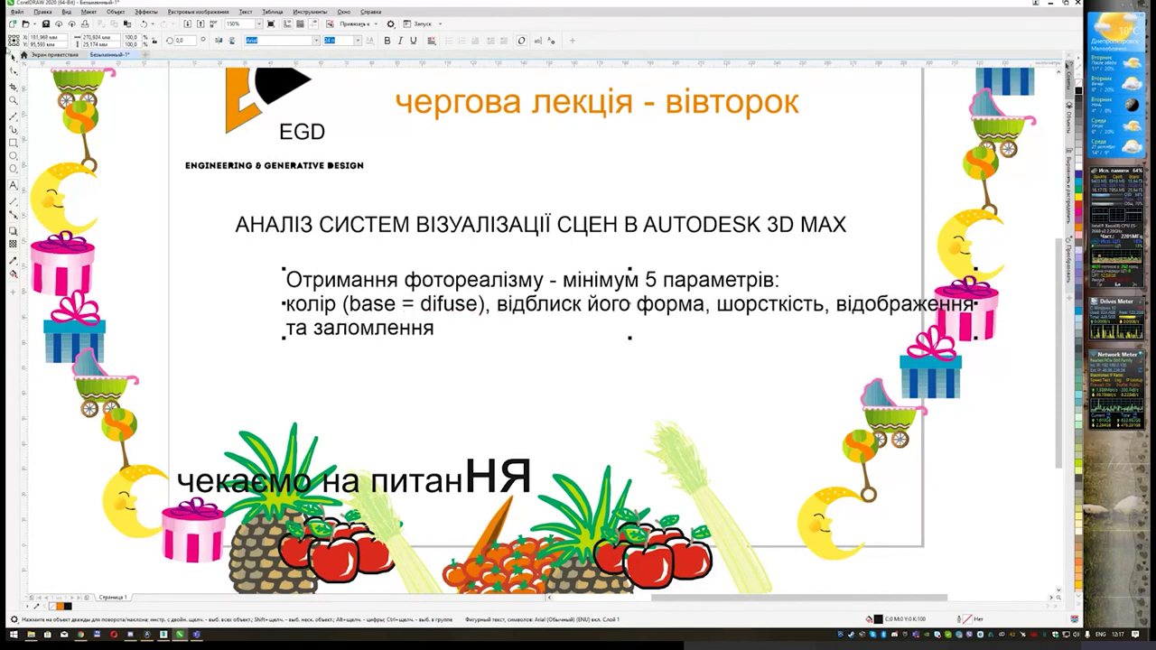
click(13, 67)
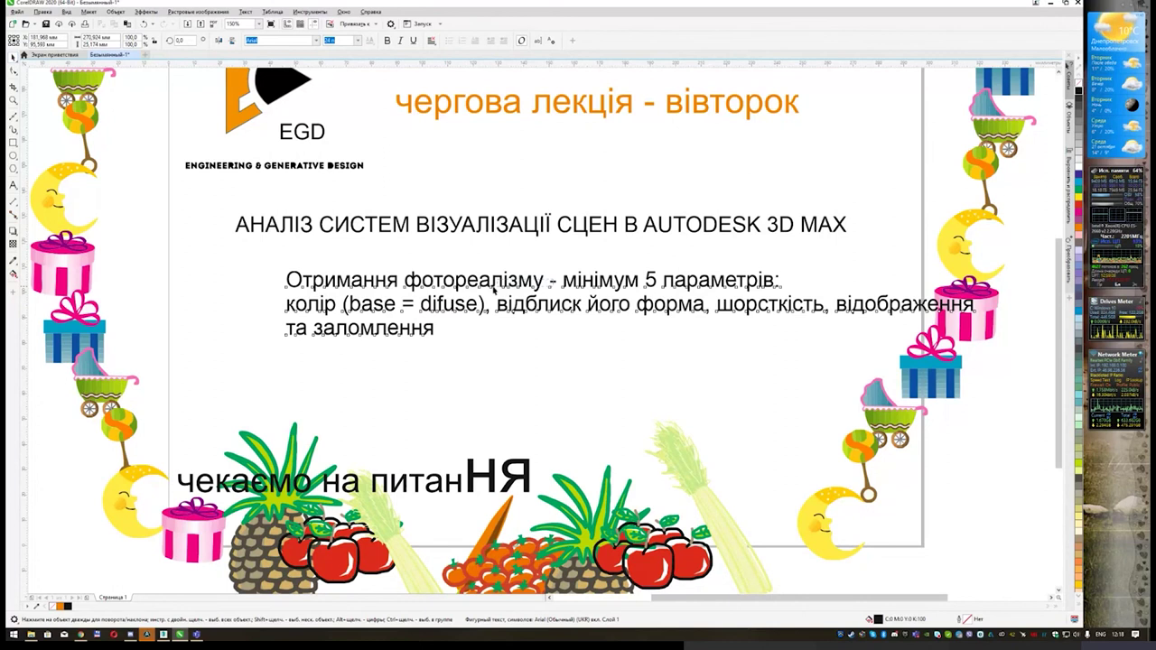
key(Escape)
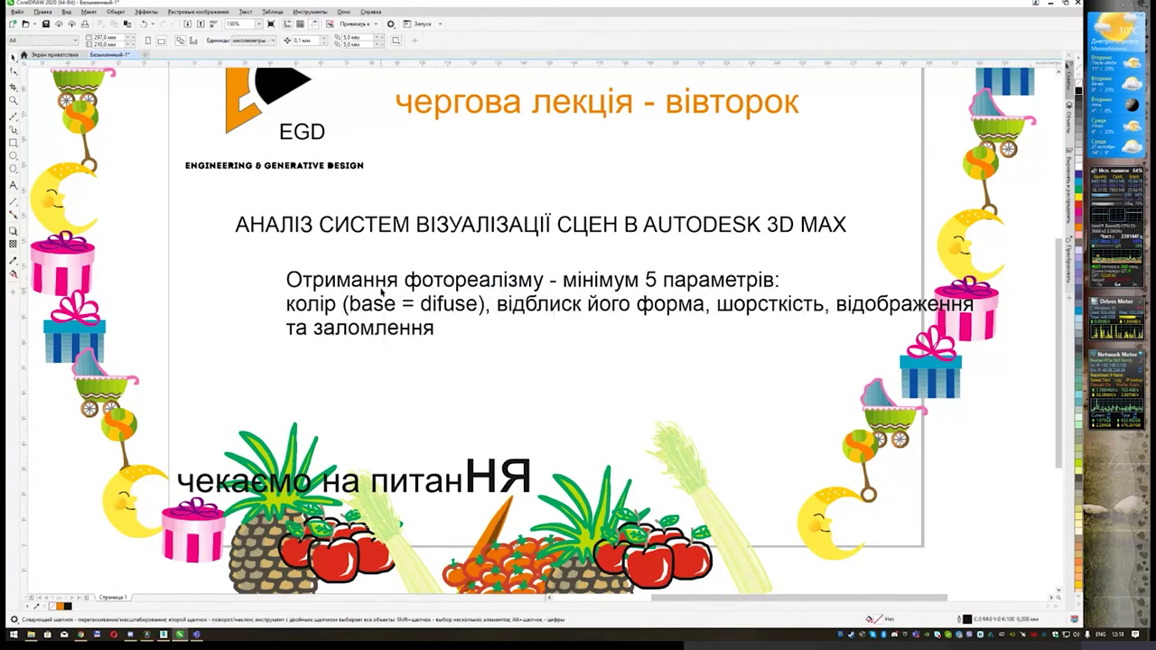
Step: Move the parameter paragraph left on the slide and deselect it
click(381, 291)
drag(407, 278, 322, 270)
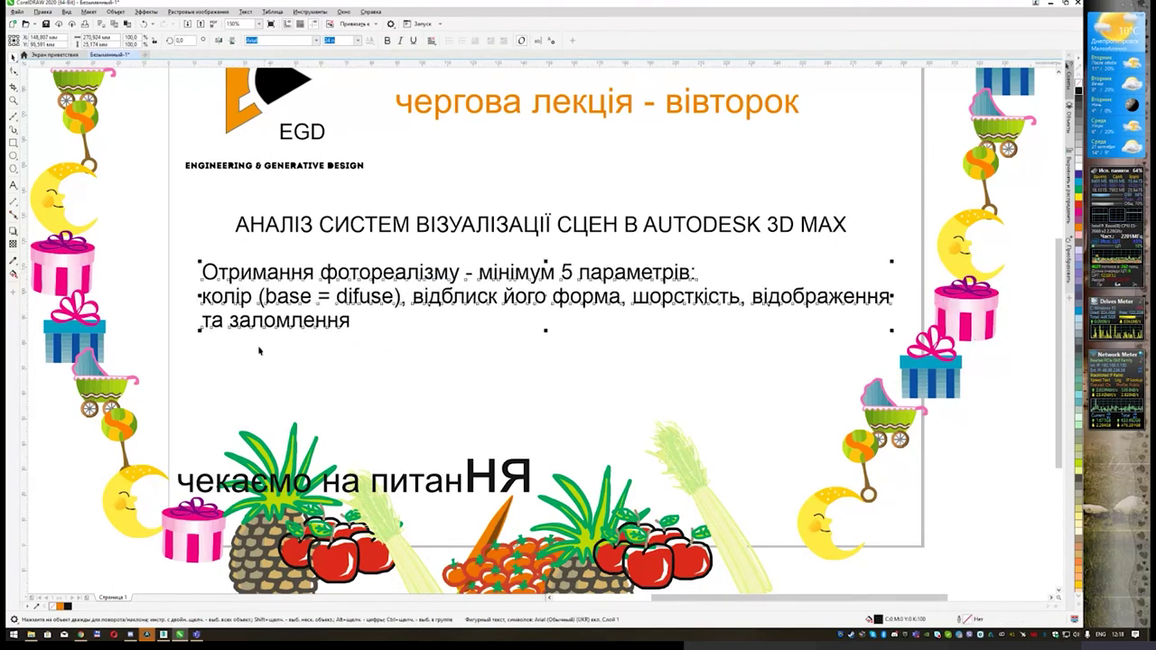
click(381, 402)
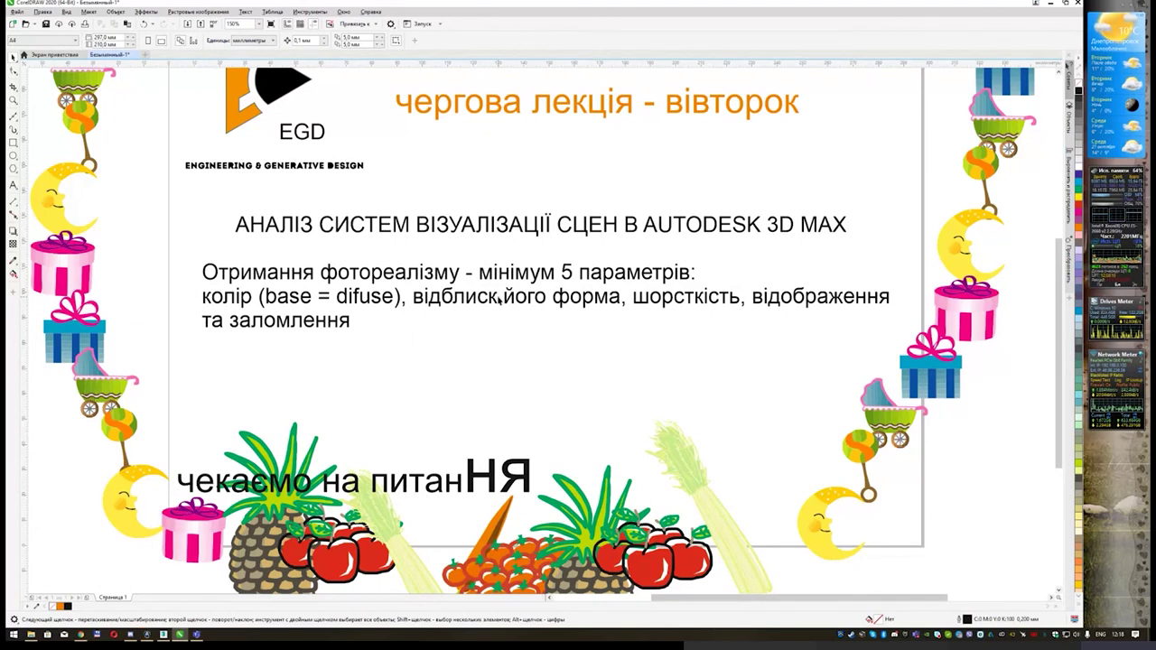
Step: Add '(Specular)' after 'відблиск', correcting the misspelled 'Speculaer'
double_click(488, 299)
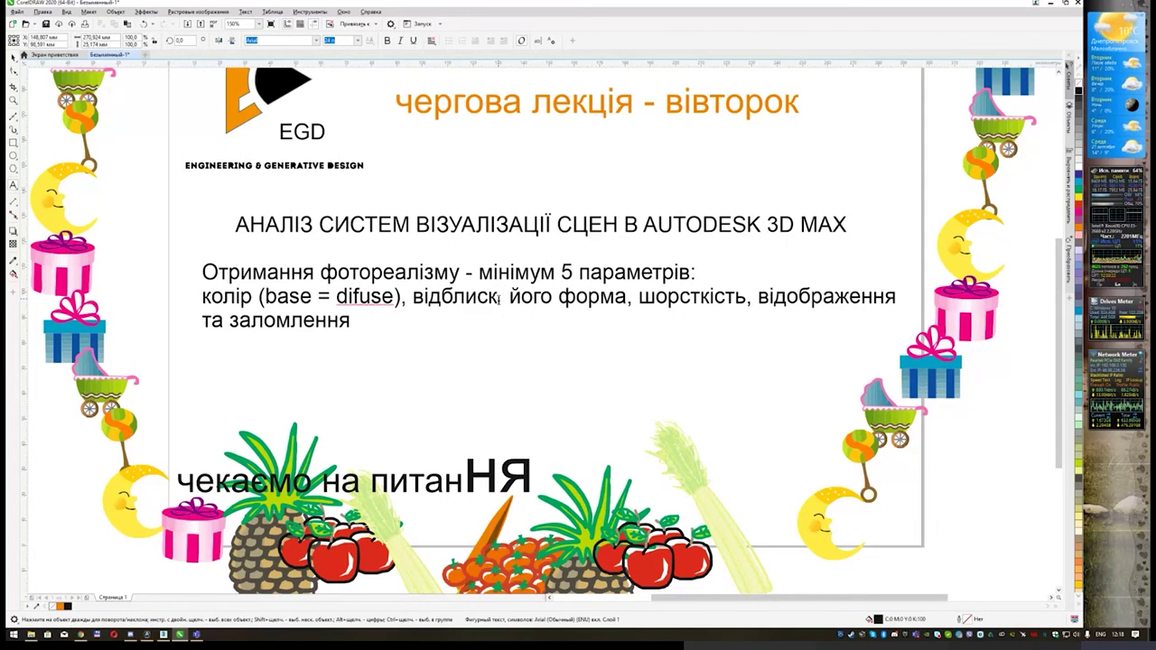
text(Spec)
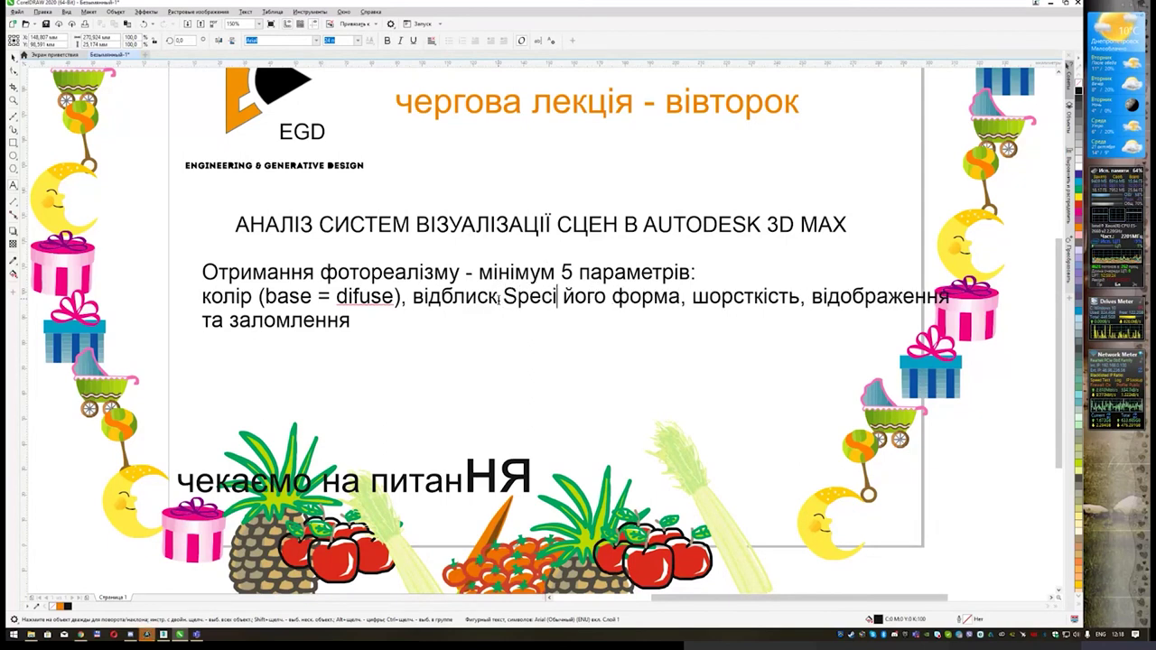
text(ulaer)
key(Left)
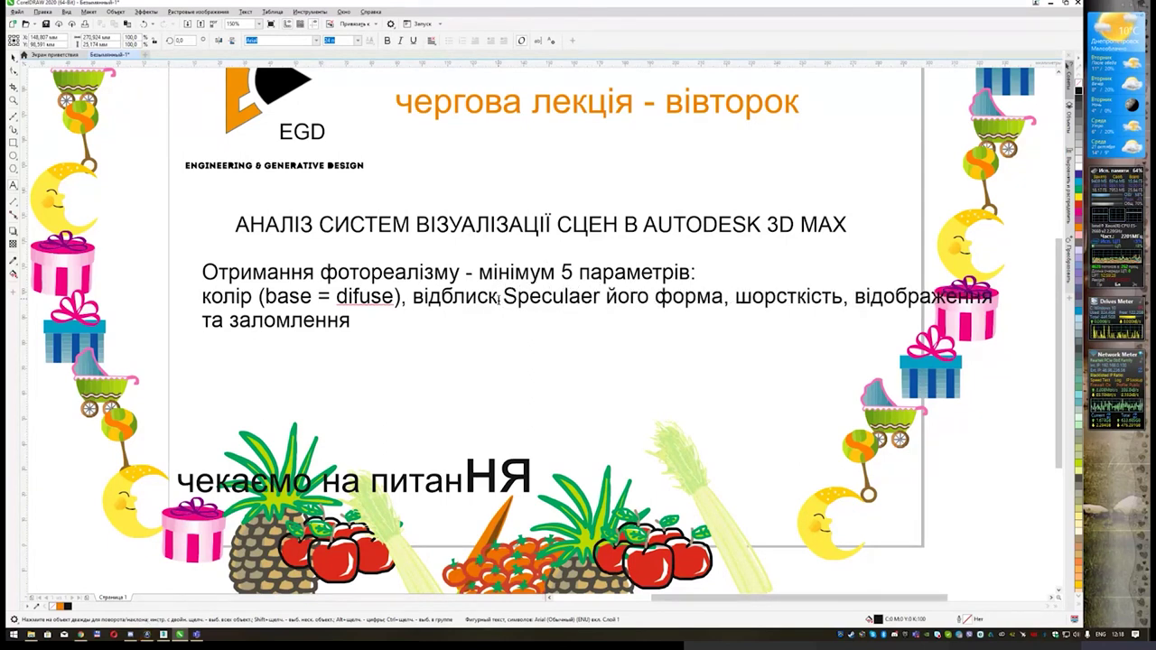
key(Left)
key(Delete)
key(Right)
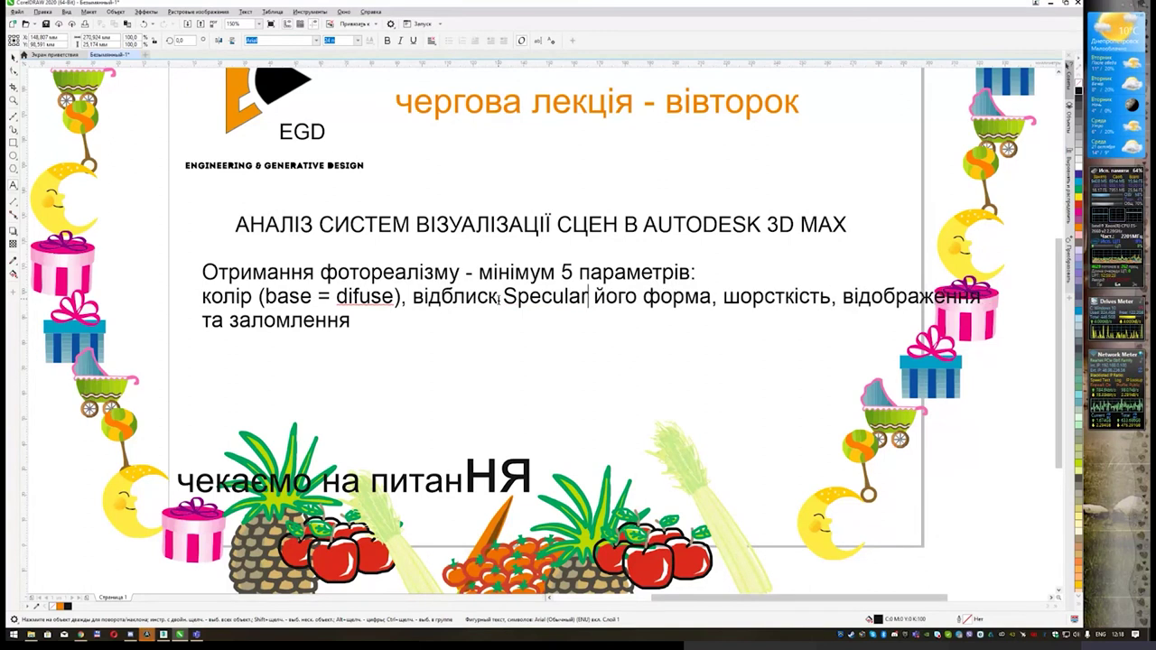
text())
key(Left)
key(Left)
key(Left)
key(Left)
key(Left)
key(Left)
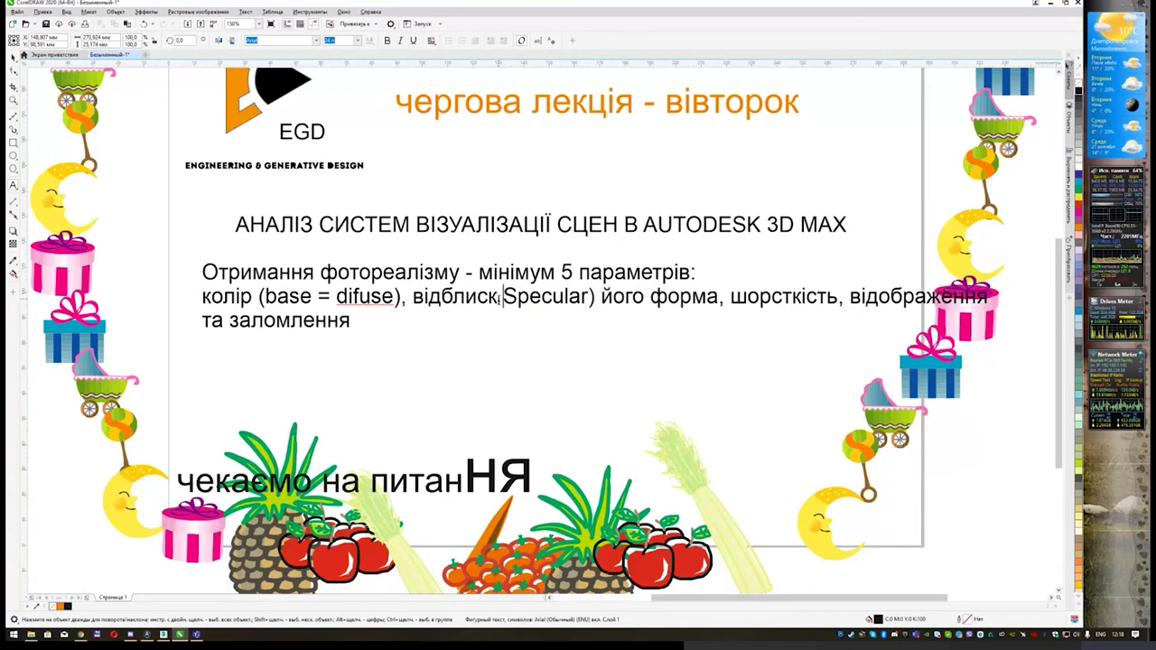
key(Left)
key(Left)
key(Left)
text(()
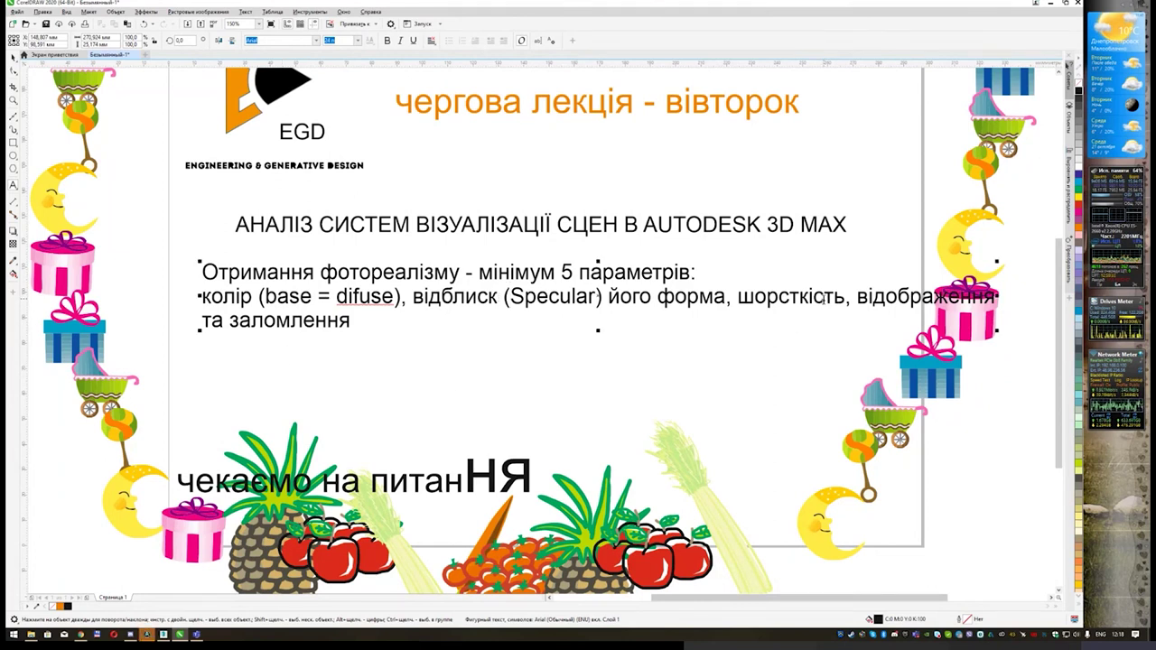
Step: Add '(Bump)' after 'шорсткість'
click(849, 299)
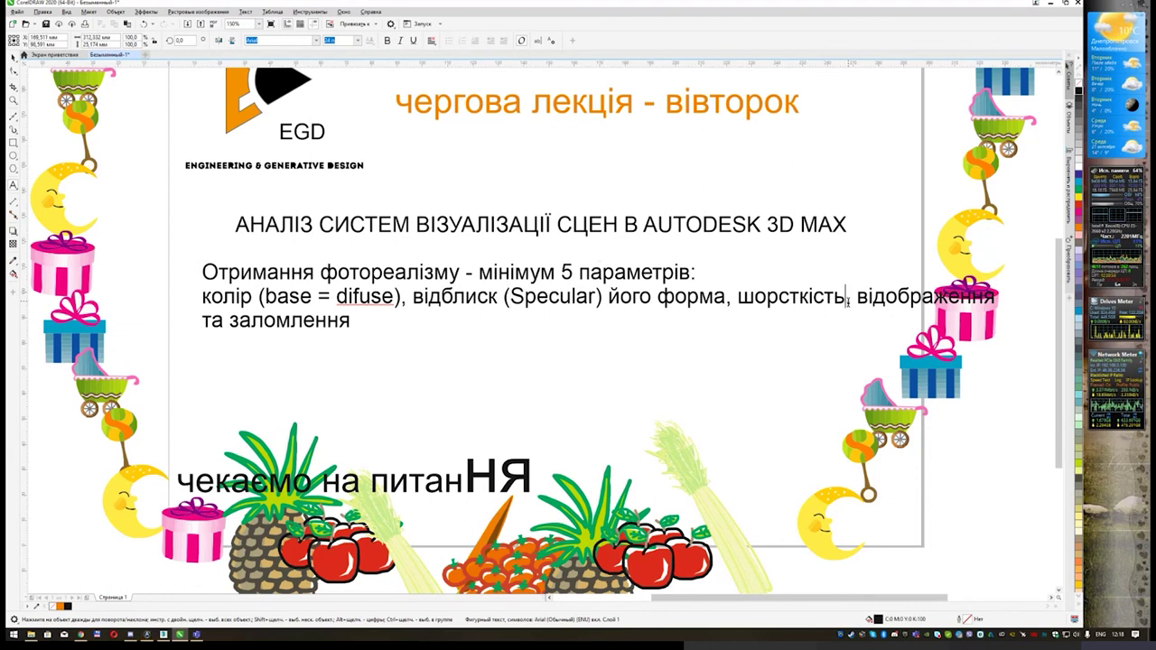
text(Bum)
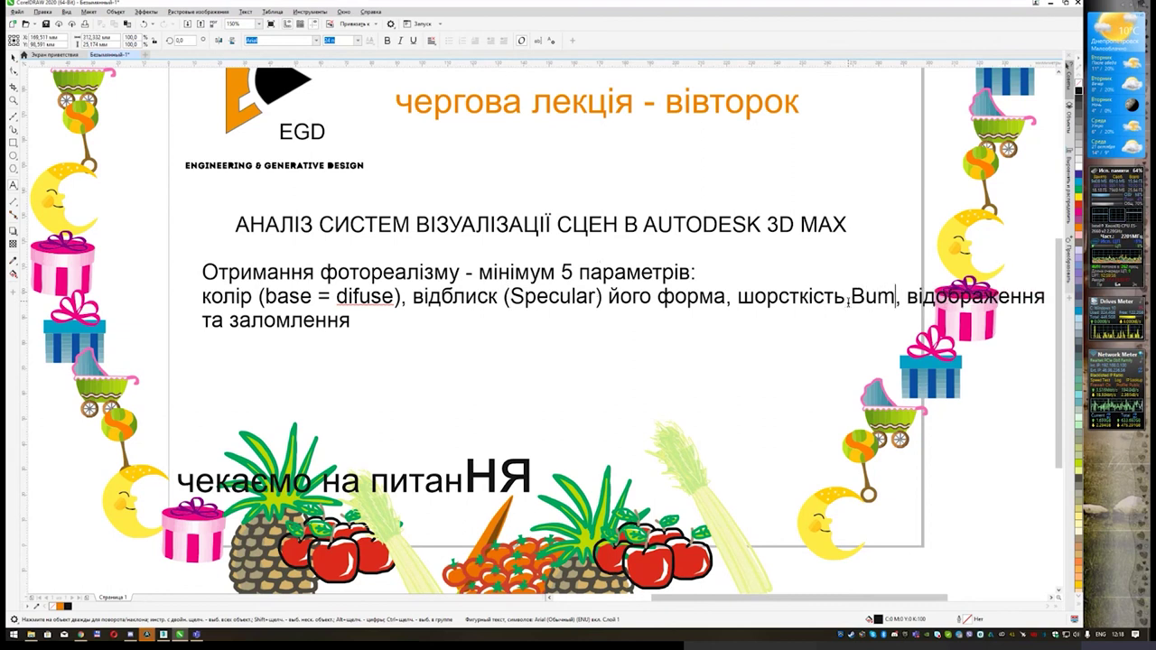
text(p)
key(Return)
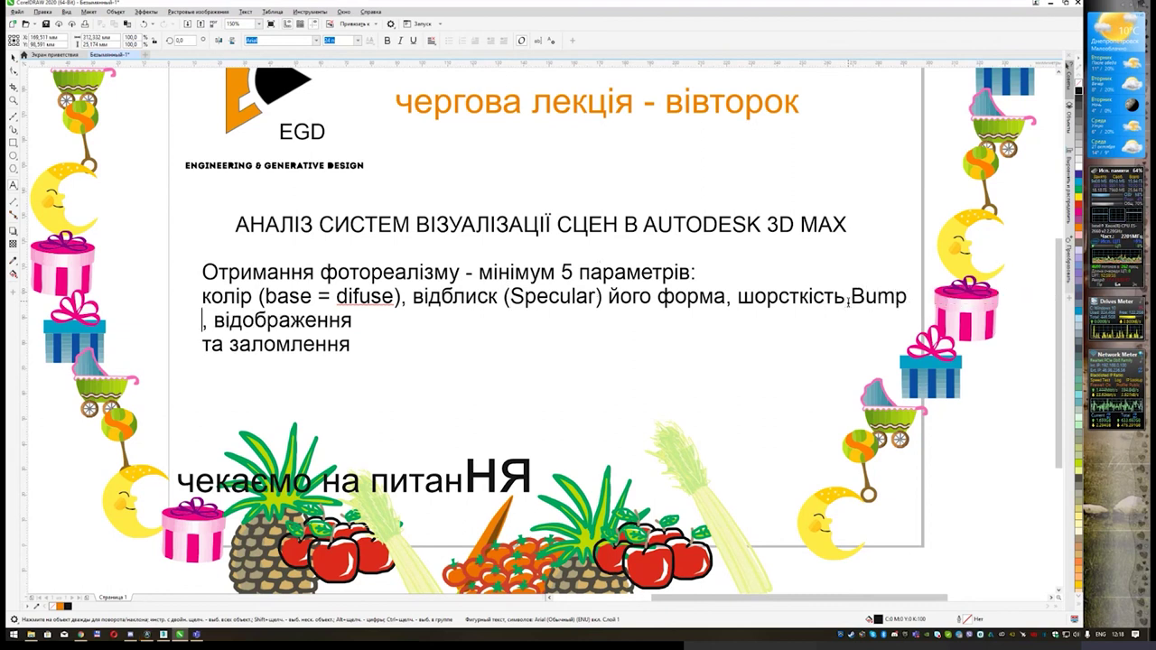
click(849, 301)
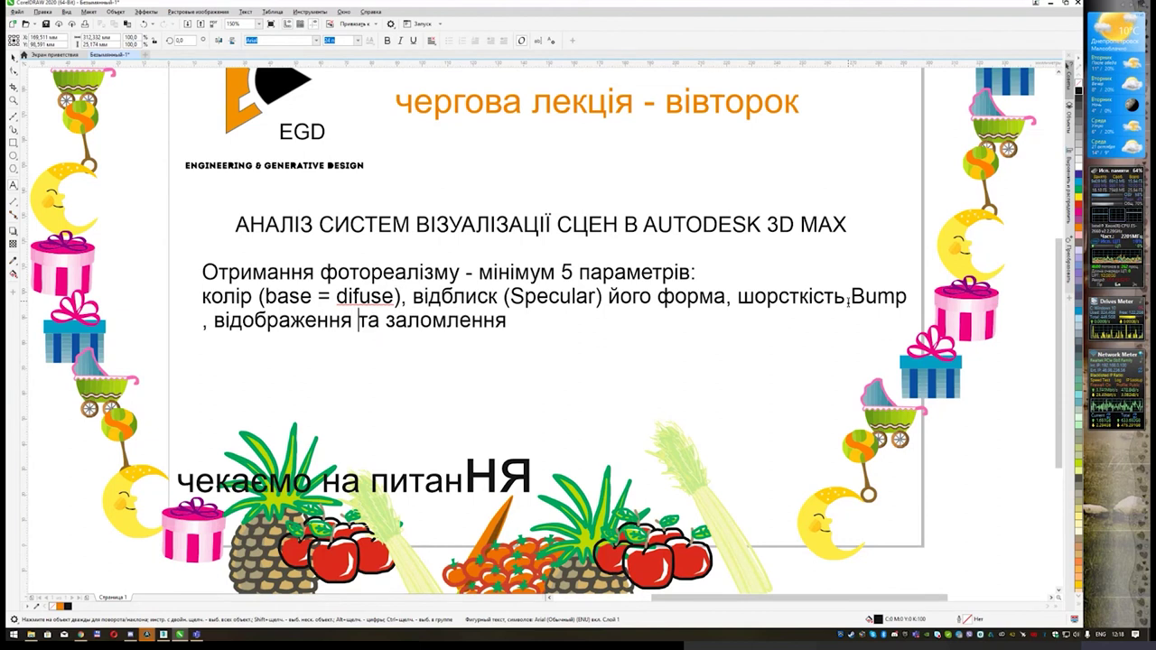
text((Bump)
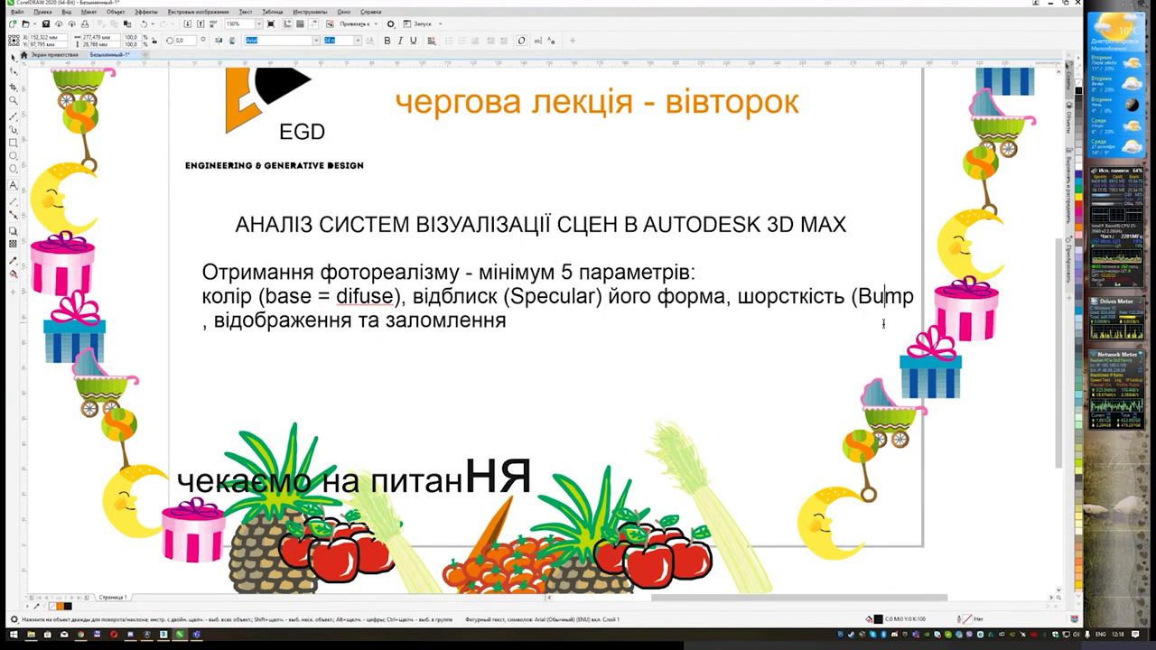
text())
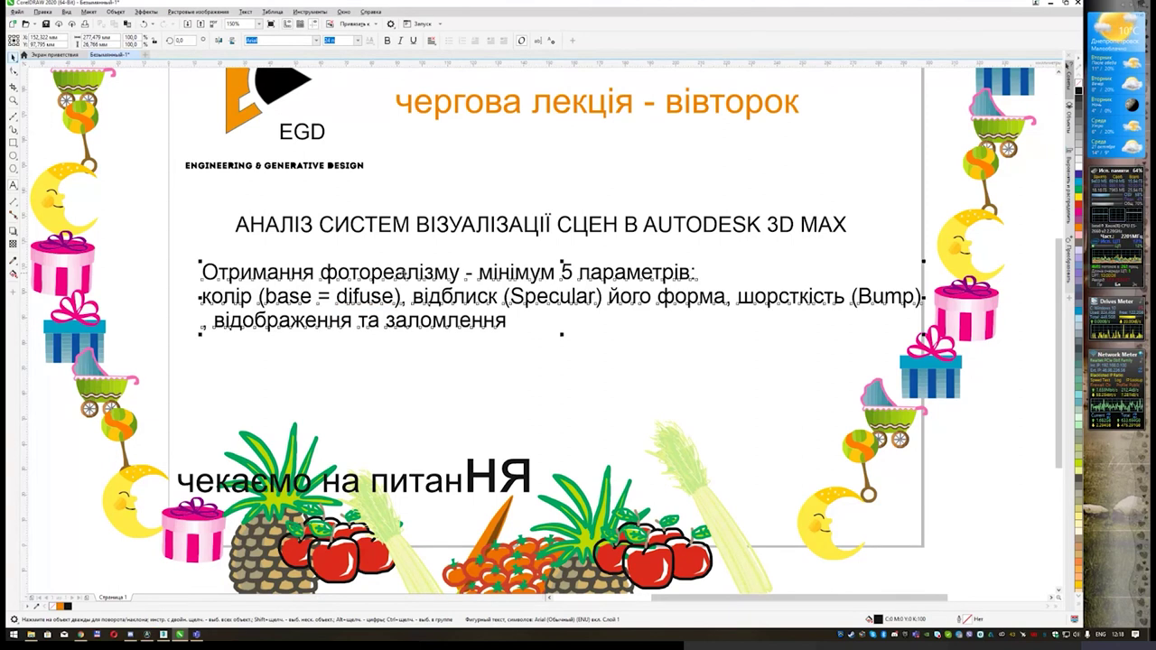
Step: Paste the material-node parameter image (Roughness Map, Bump, IOR) onto the slide
click(488, 389)
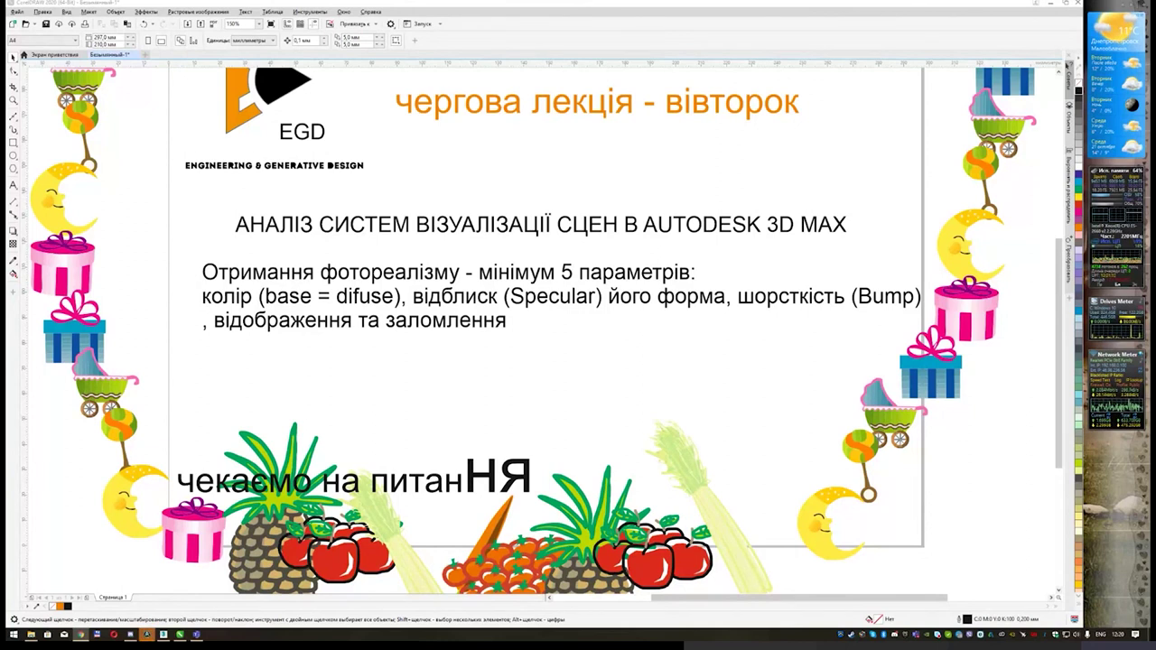
click(452, 296)
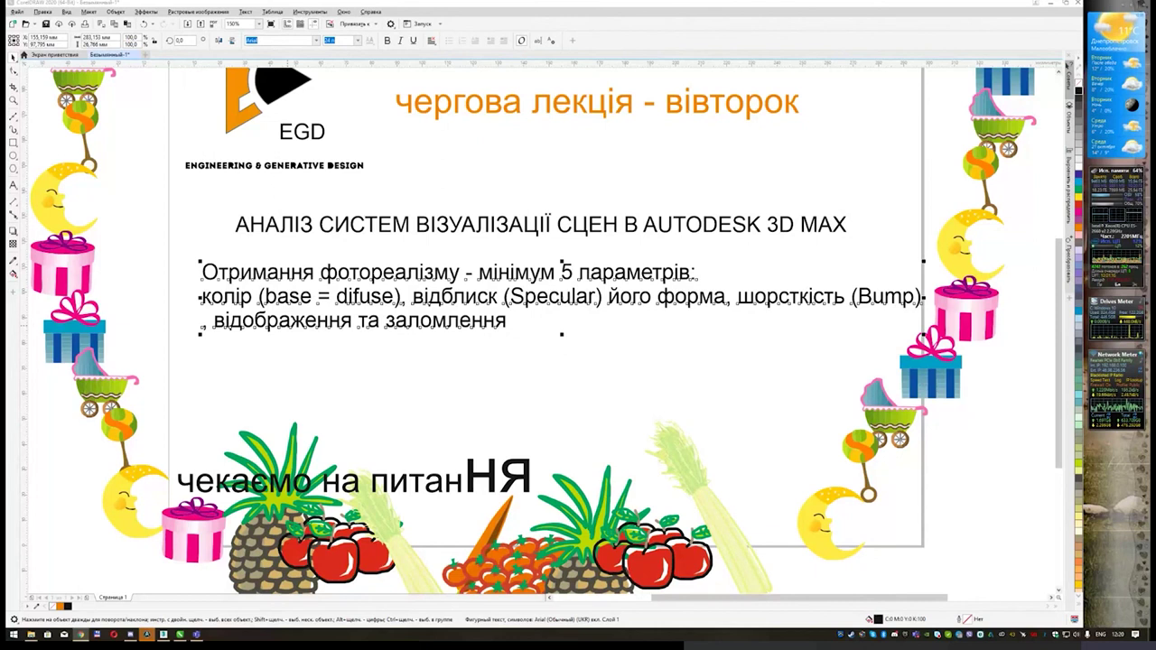
click(384, 309)
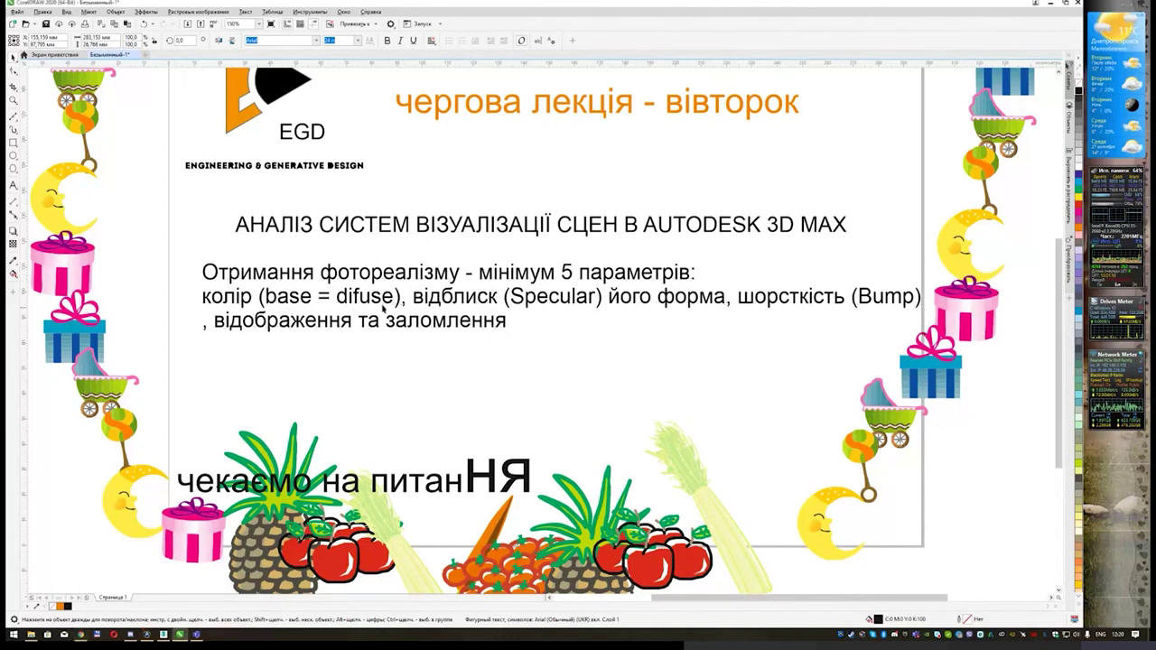
key(ctrl+v)
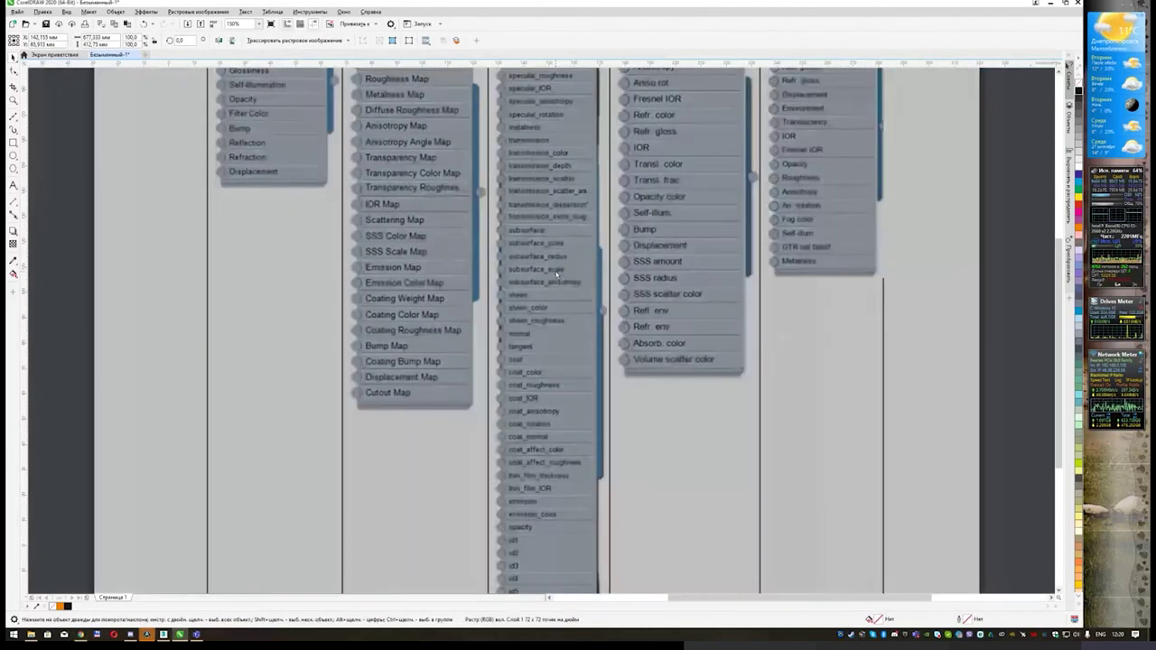
scroll(569, 235, up, 1)
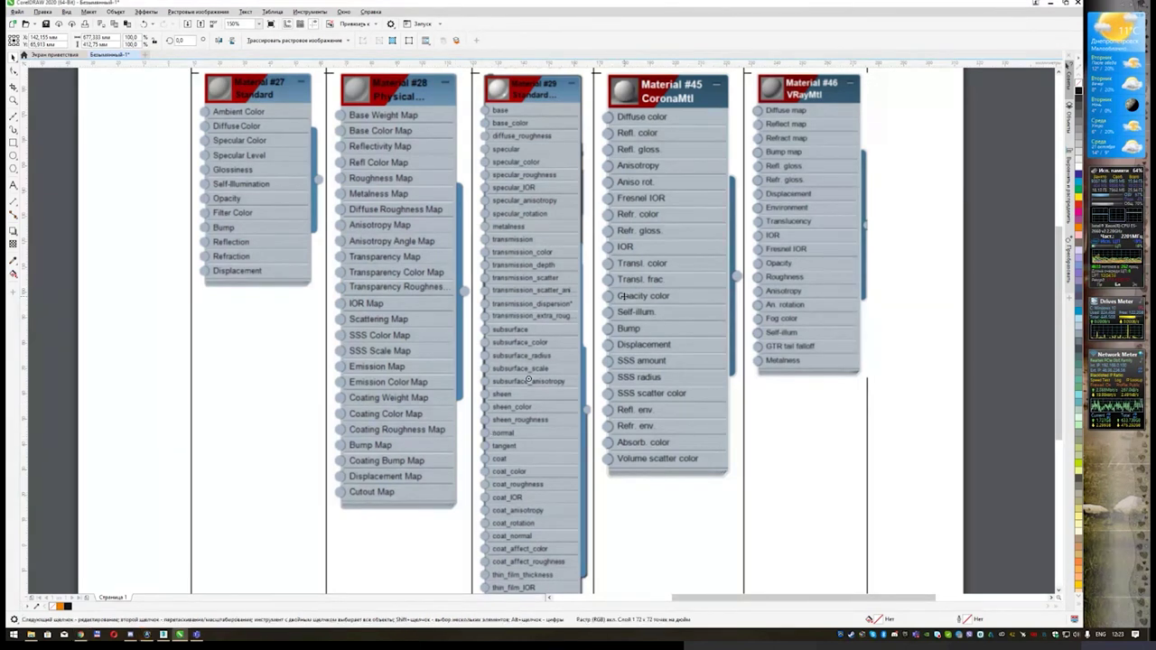
Step: Delete the selected material-node bitmap, leaving the photorealism parameters line on the title slide
key(Delete)
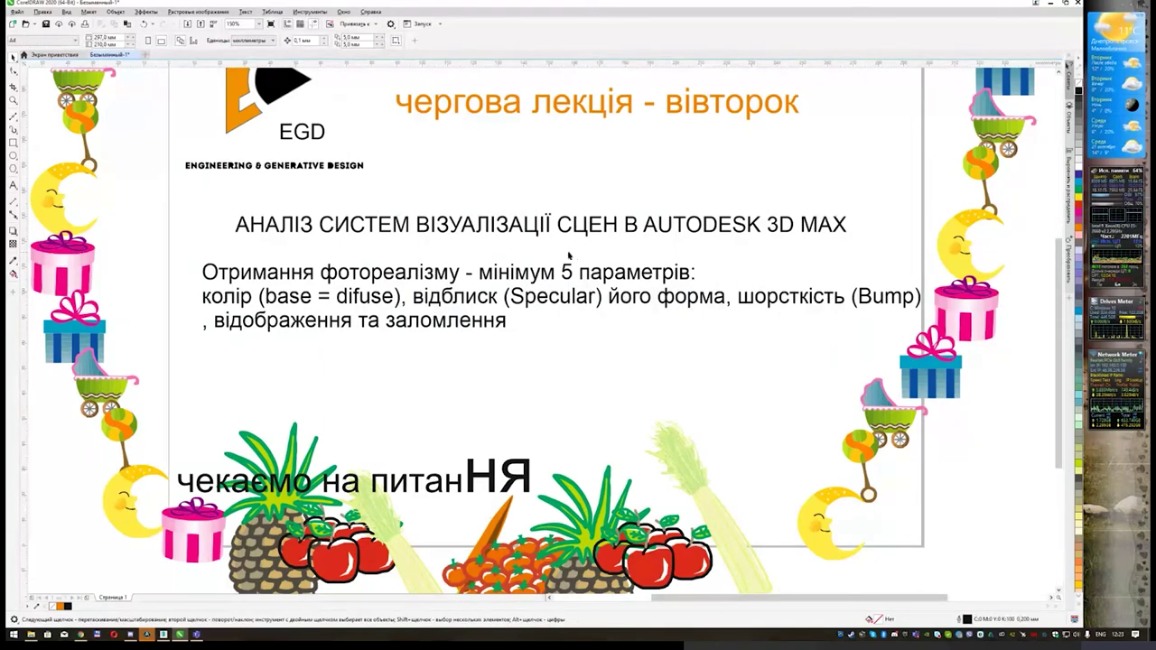